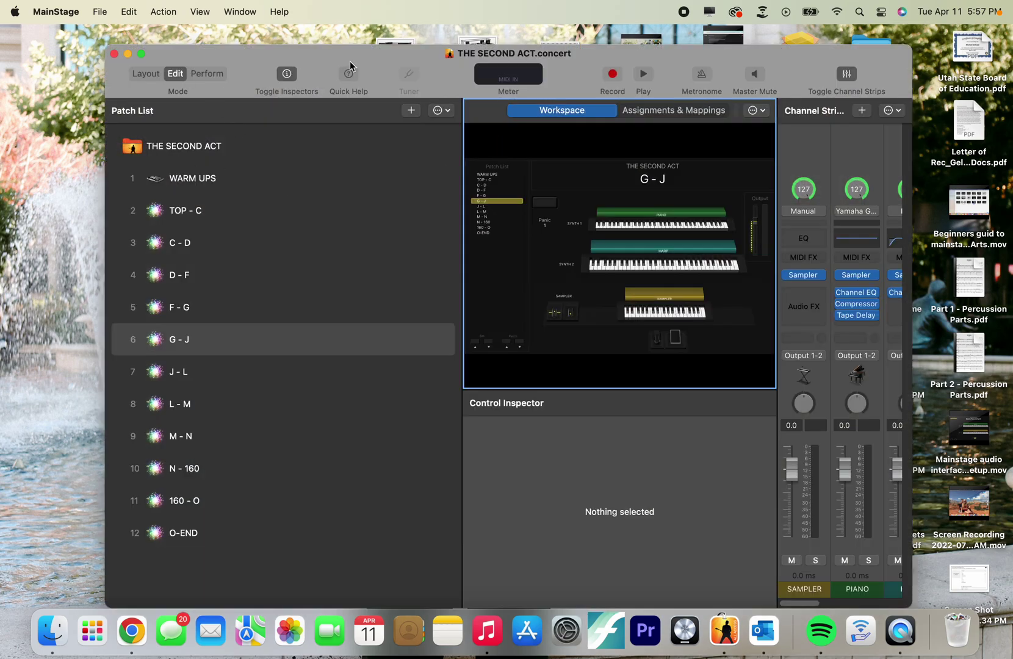
- Switch the concert to Layout mode and scroll the Screen Controls Palette to the drum pads
click(147, 73)
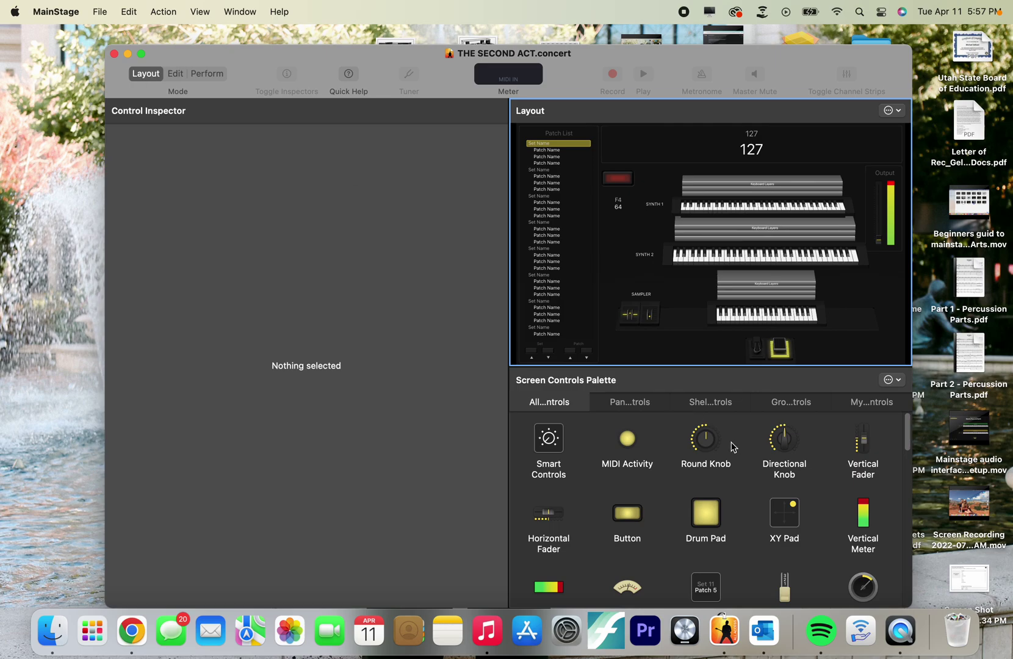
scroll(732, 447, down, 5)
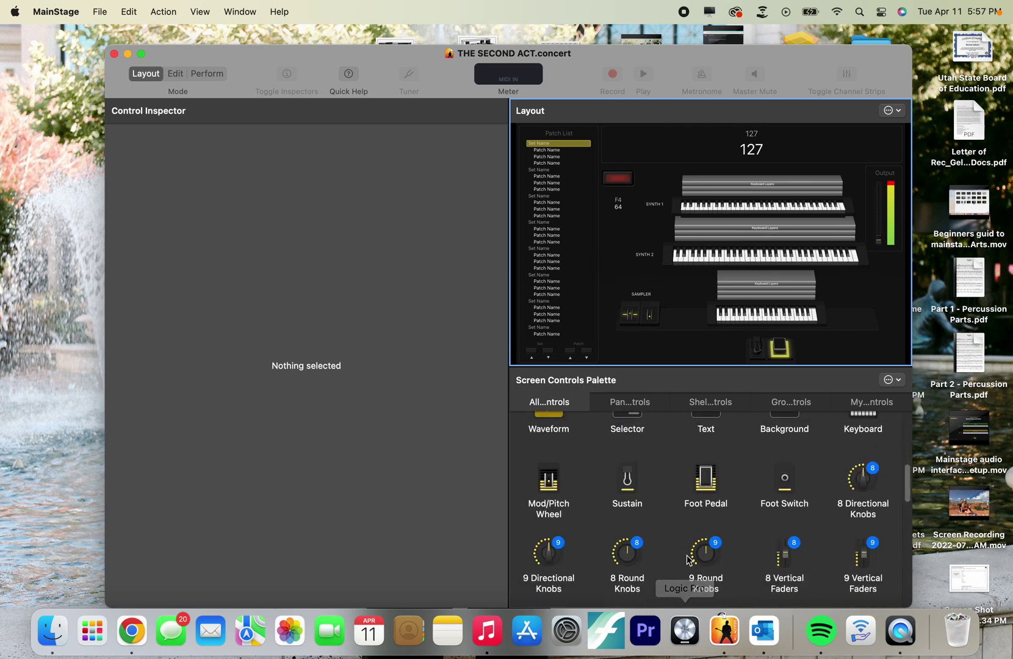
scroll(782, 501, up, 4)
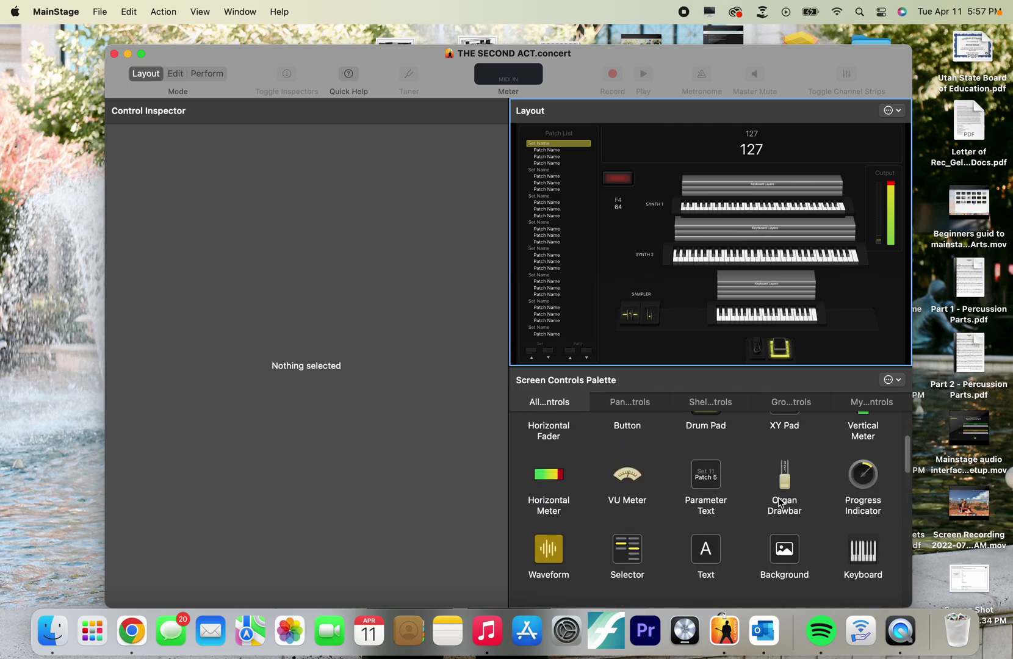
scroll(779, 502, up, 3)
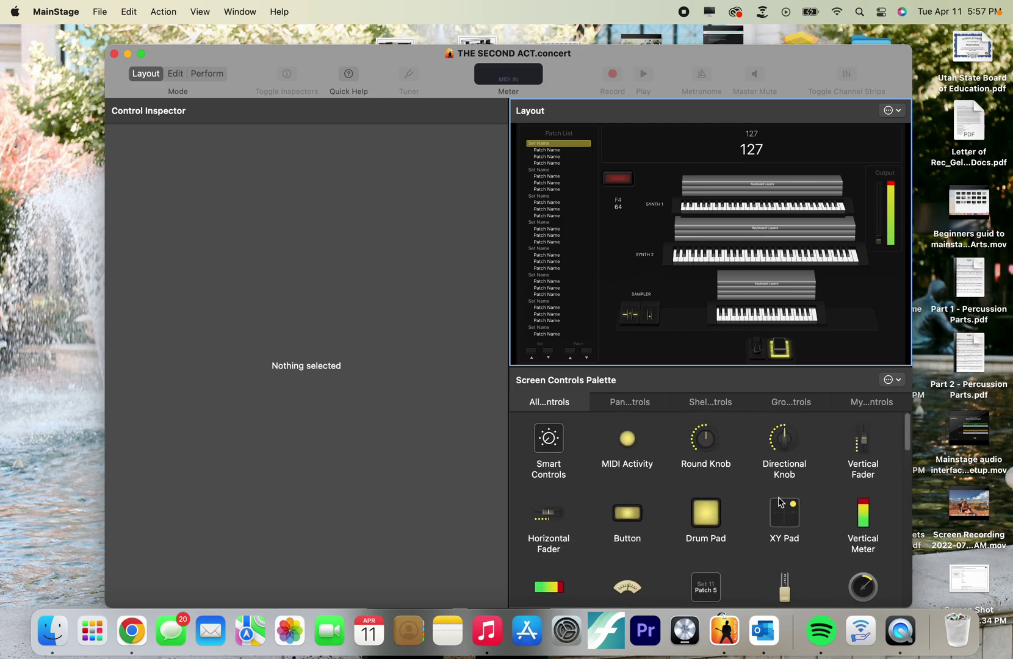
scroll(780, 502, down, 10)
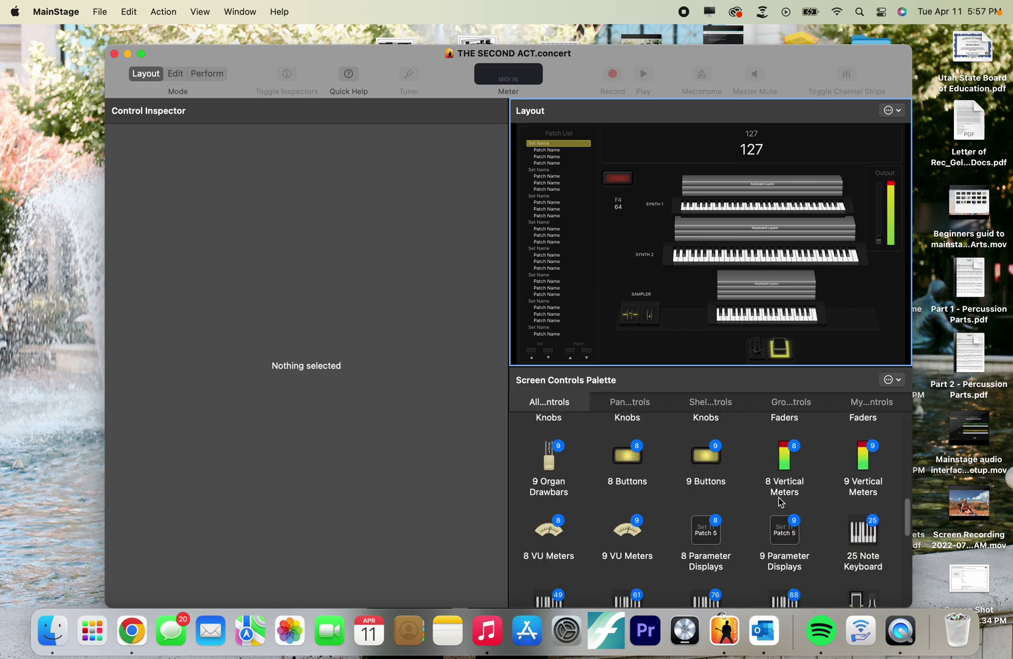
scroll(784, 484, down, 4)
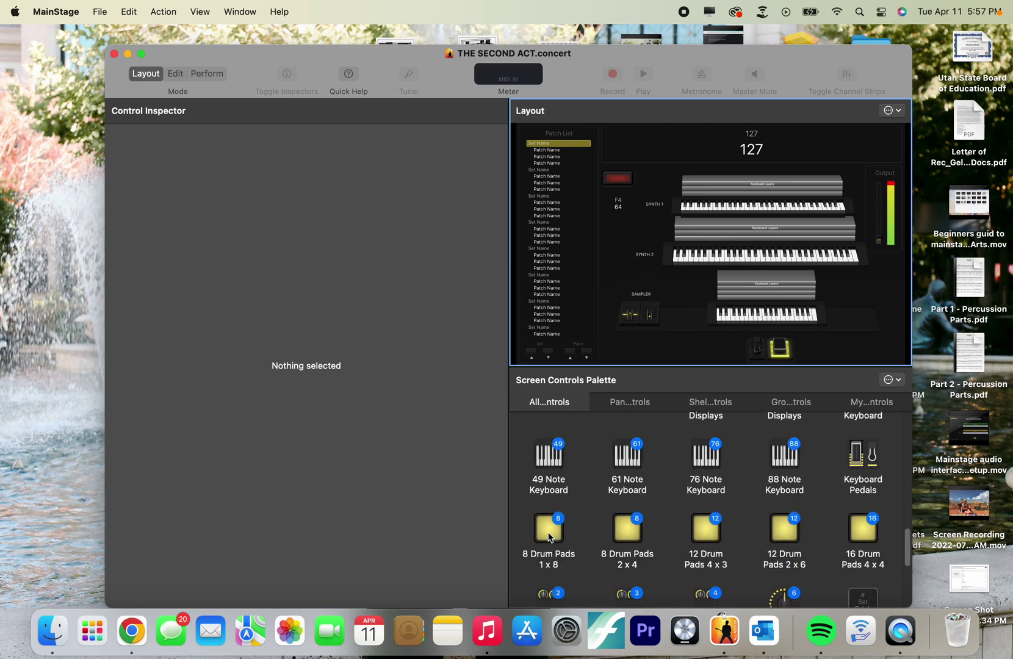
- Add an 8 Drum Pads 1x8 row, go full screen, and undo the addition
drag(549, 537, 708, 306)
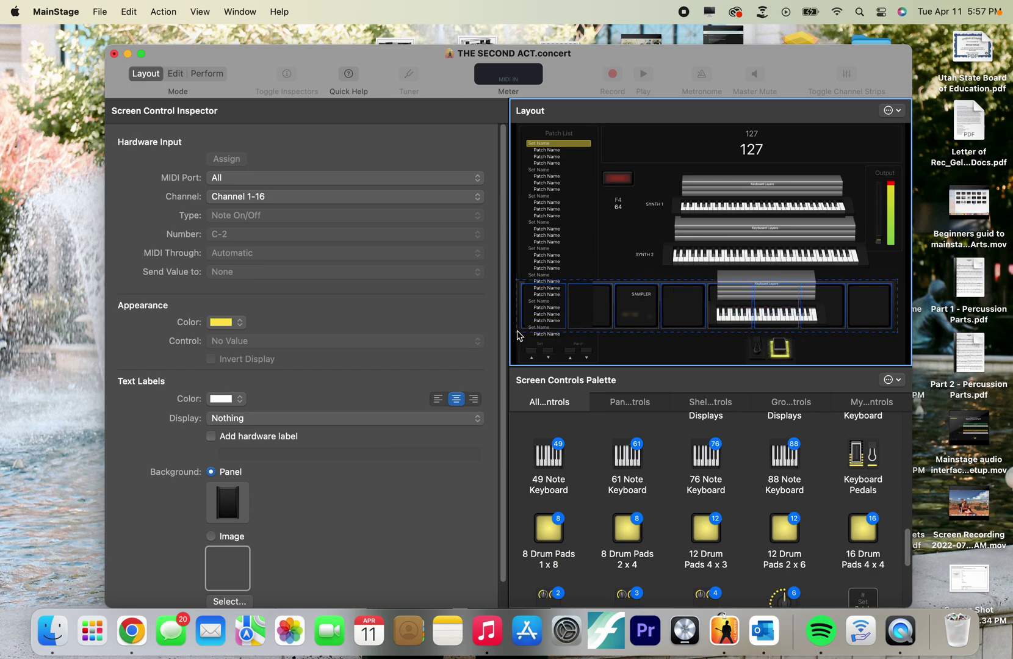
drag(515, 333, 593, 297)
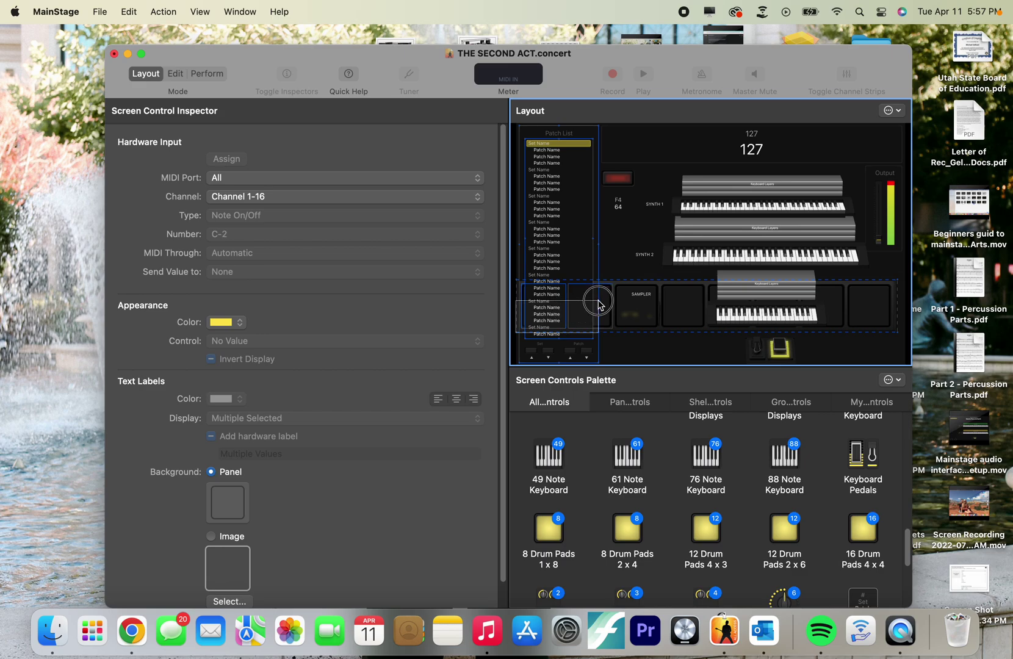
click(686, 347)
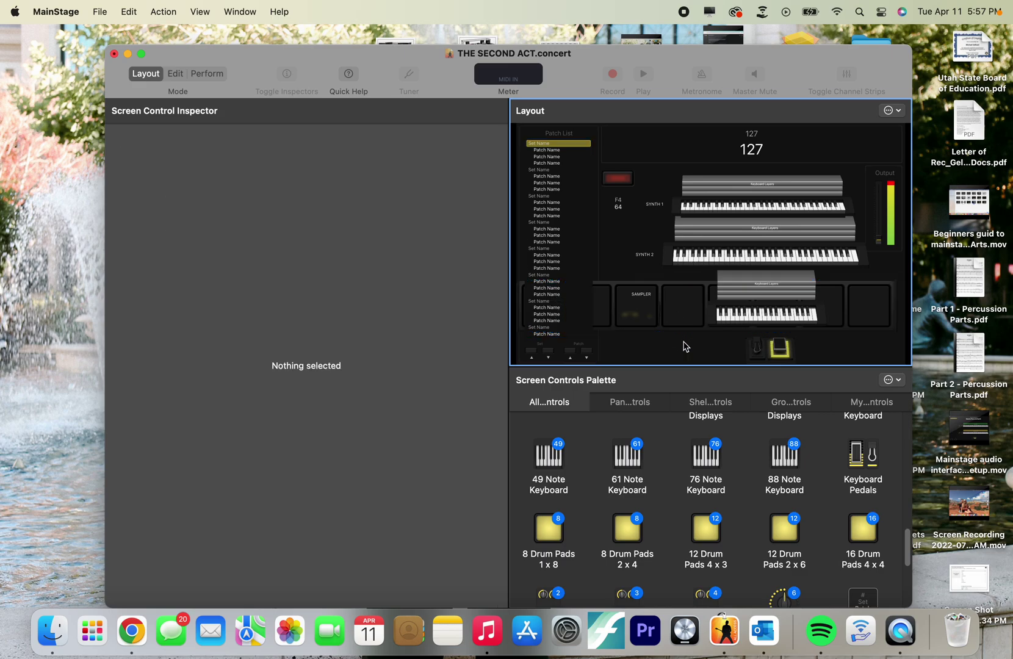
click(141, 55)
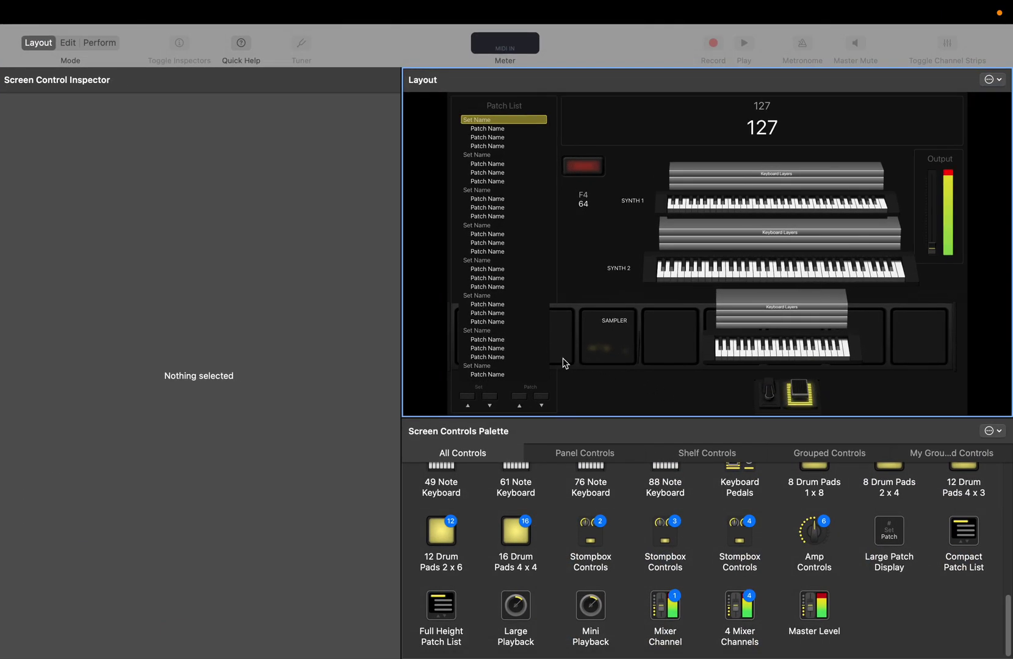
key(super+z)
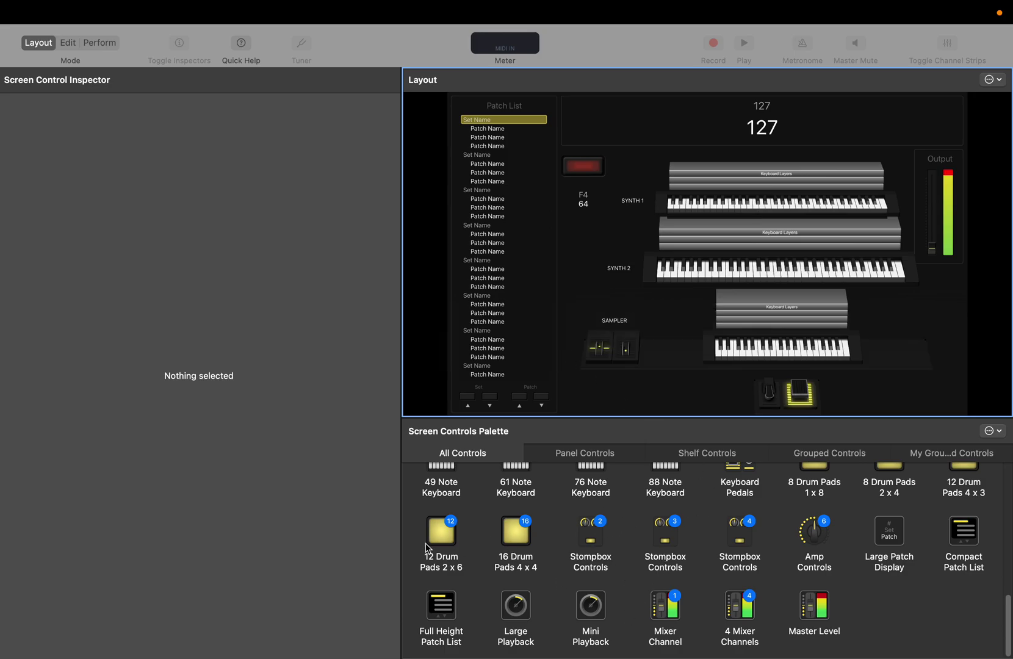
scroll(427, 542, up, 2)
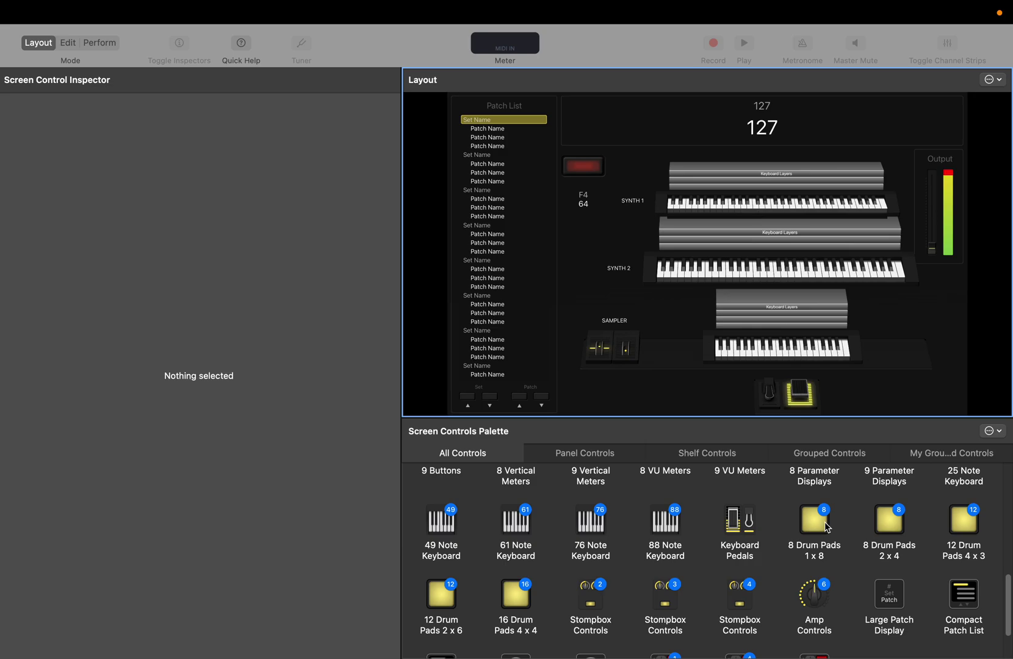
- Re-add the eight drum pads, move the row higher and shrink it beside the SAMPLER label
drag(824, 529, 685, 310)
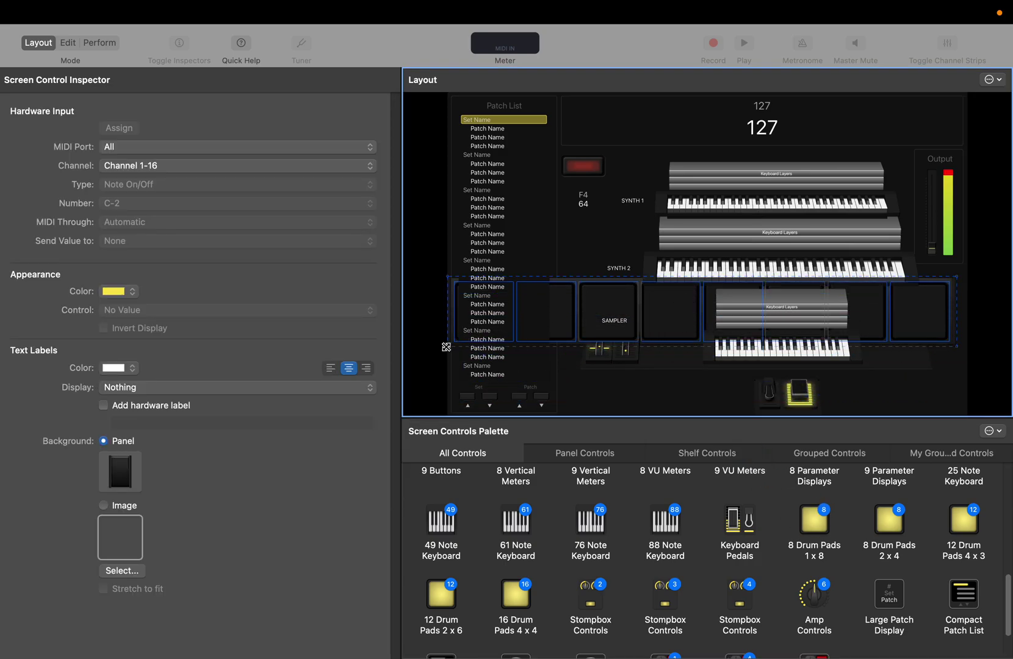
drag(447, 348, 610, 347)
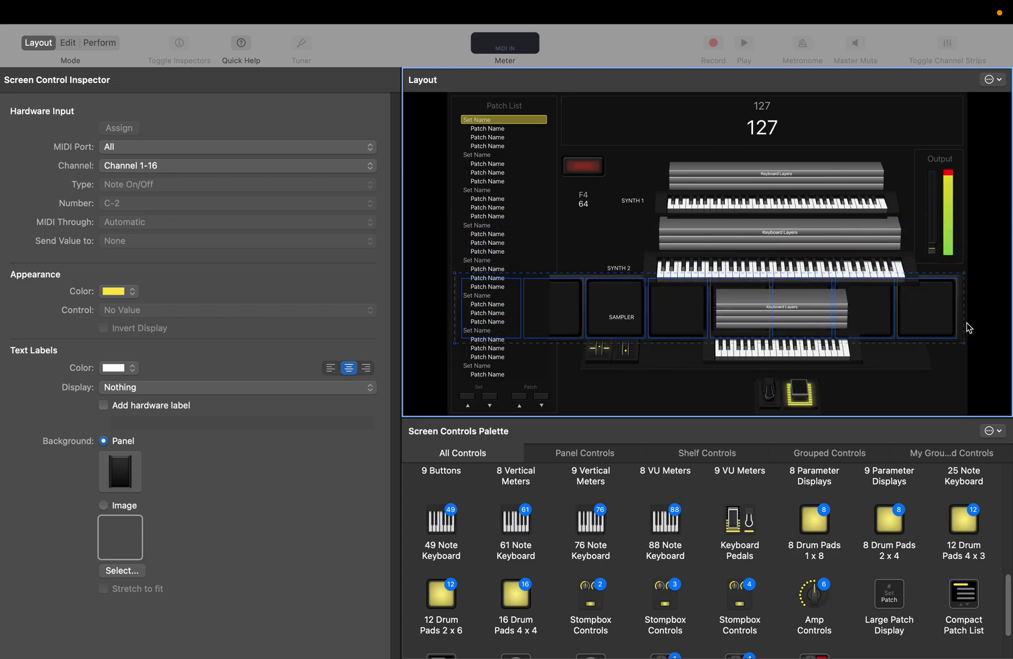
click(968, 344)
click(948, 340)
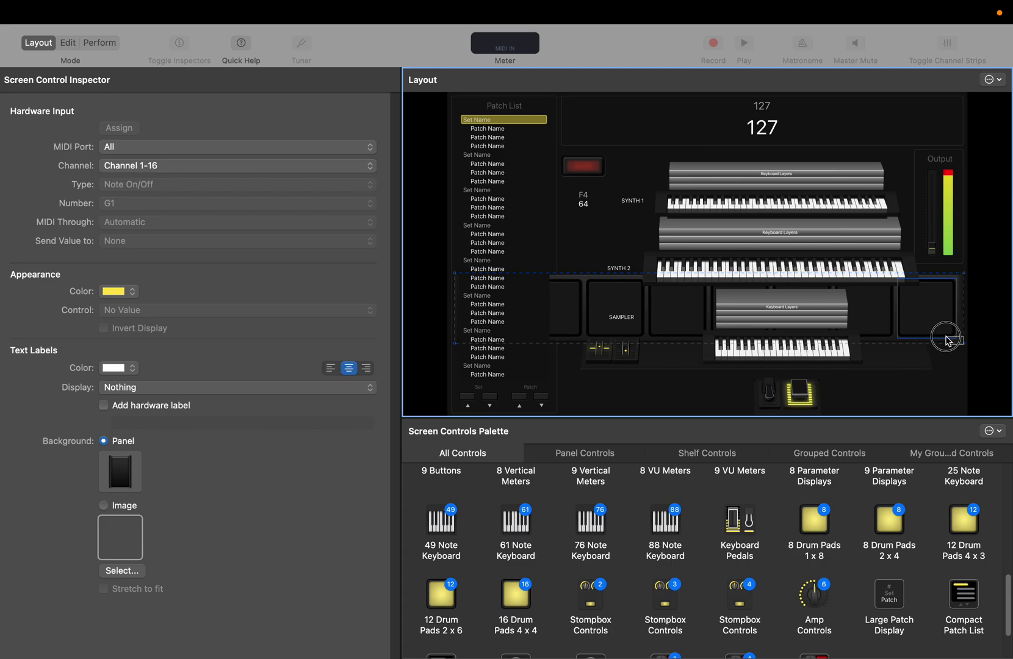
drag(963, 342, 681, 305)
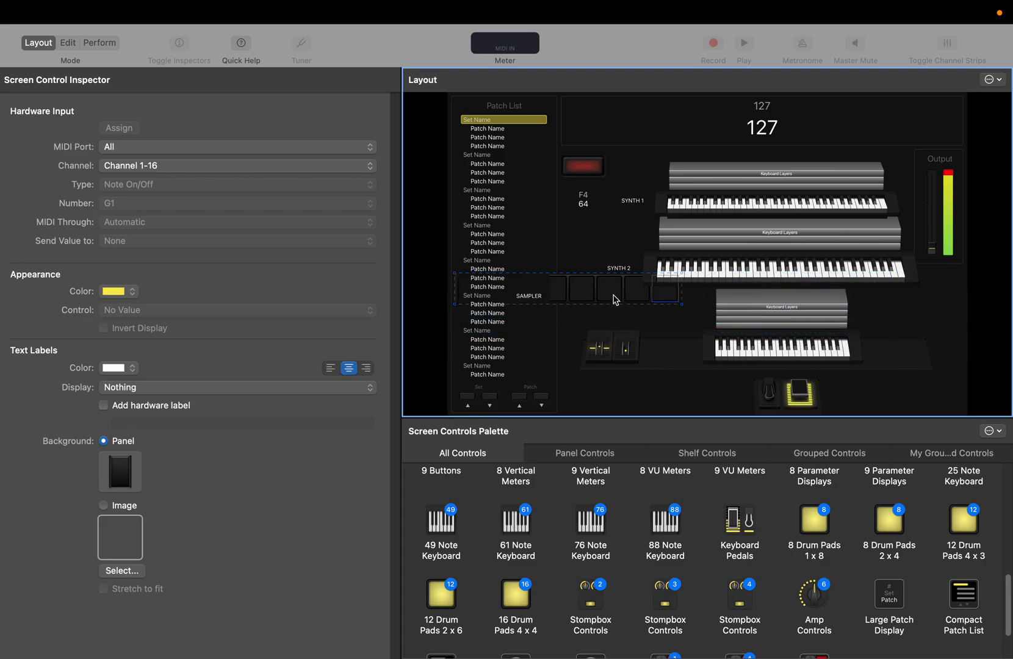
- Move the drum-pad row into the top display right of 127 and restore Parameter Text 1 there
drag(615, 301, 927, 129)
click(741, 131)
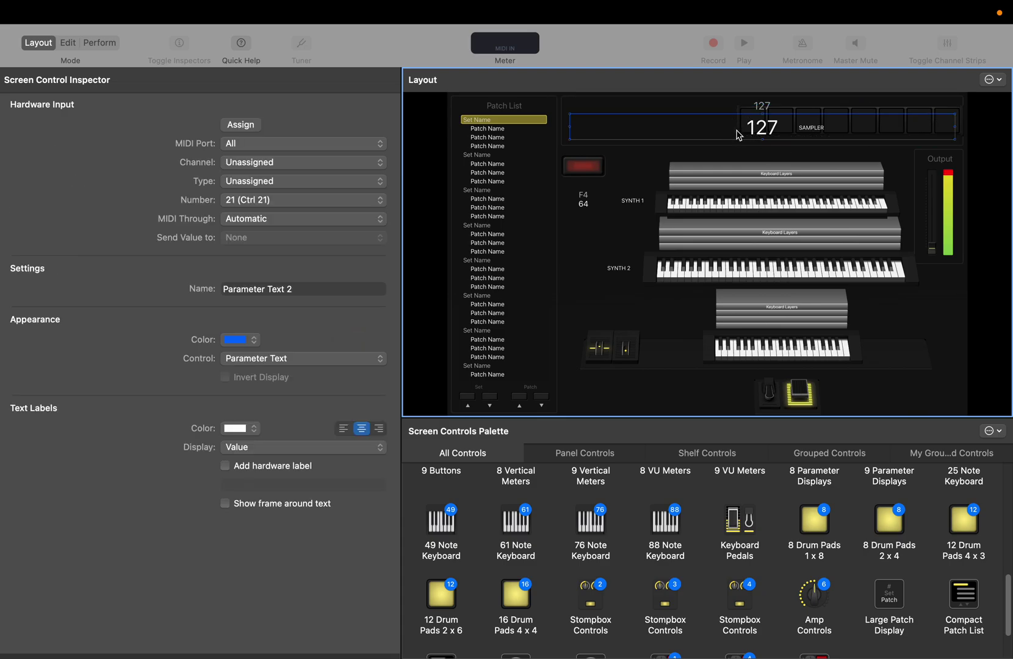
click(925, 113)
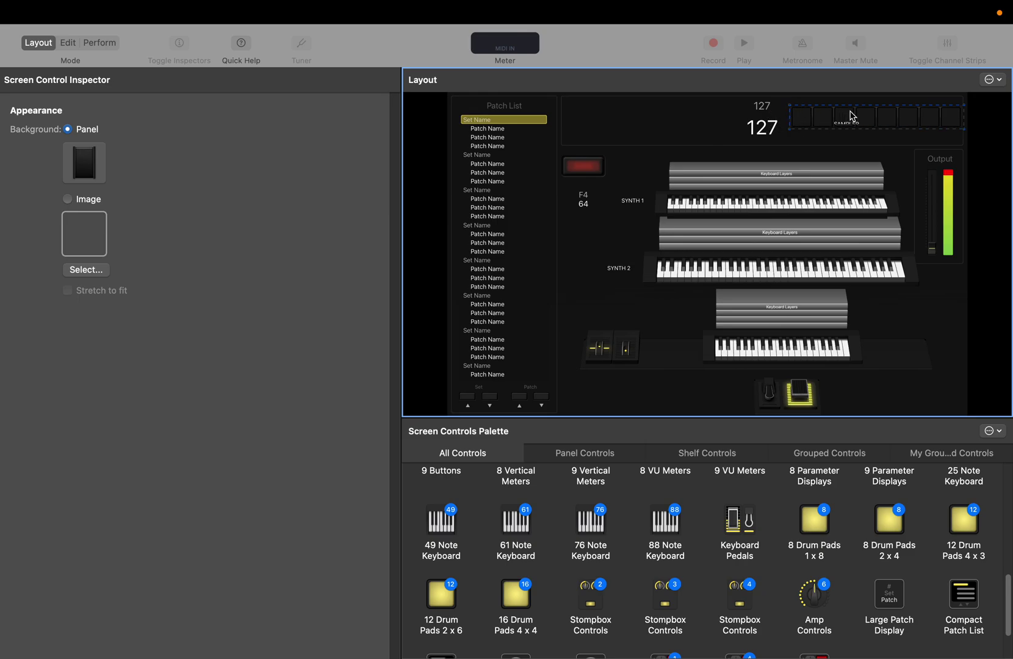
click(859, 327)
drag(859, 327, 868, 108)
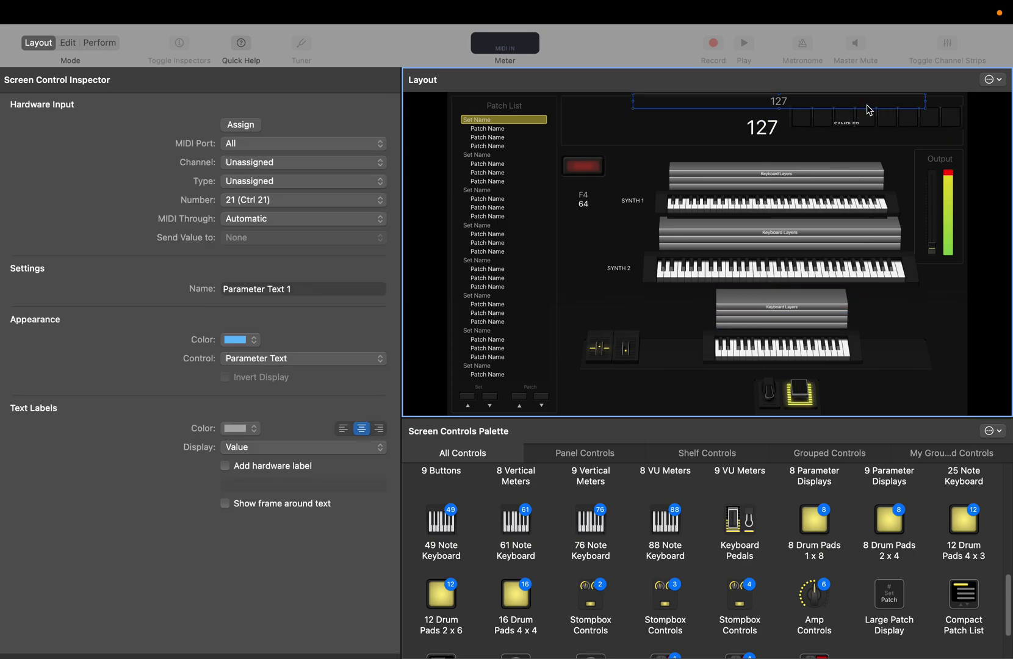
click(900, 120)
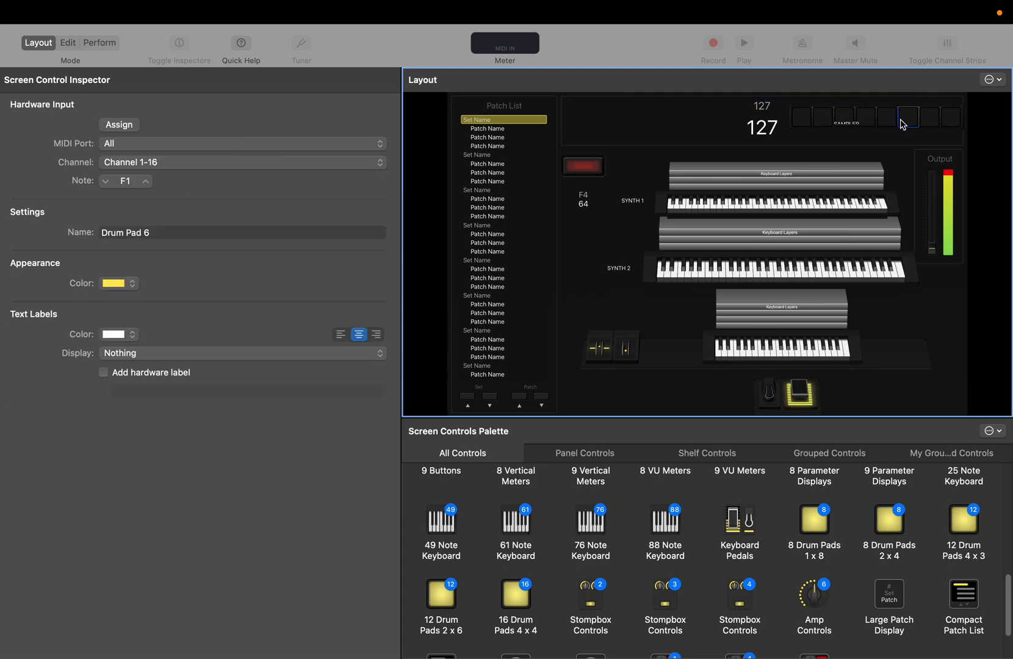
- Learn keyboard notes for drum pads 2 and 3, then lower Drum Pad 1 to C1
click(804, 121)
click(821, 122)
click(118, 125)
click(844, 121)
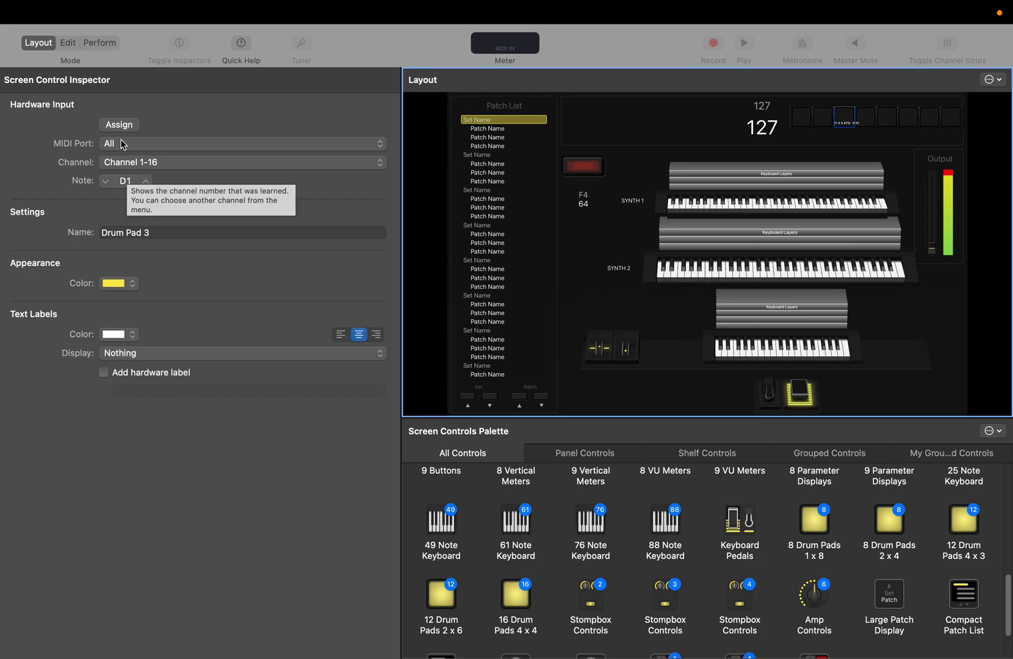
click(120, 127)
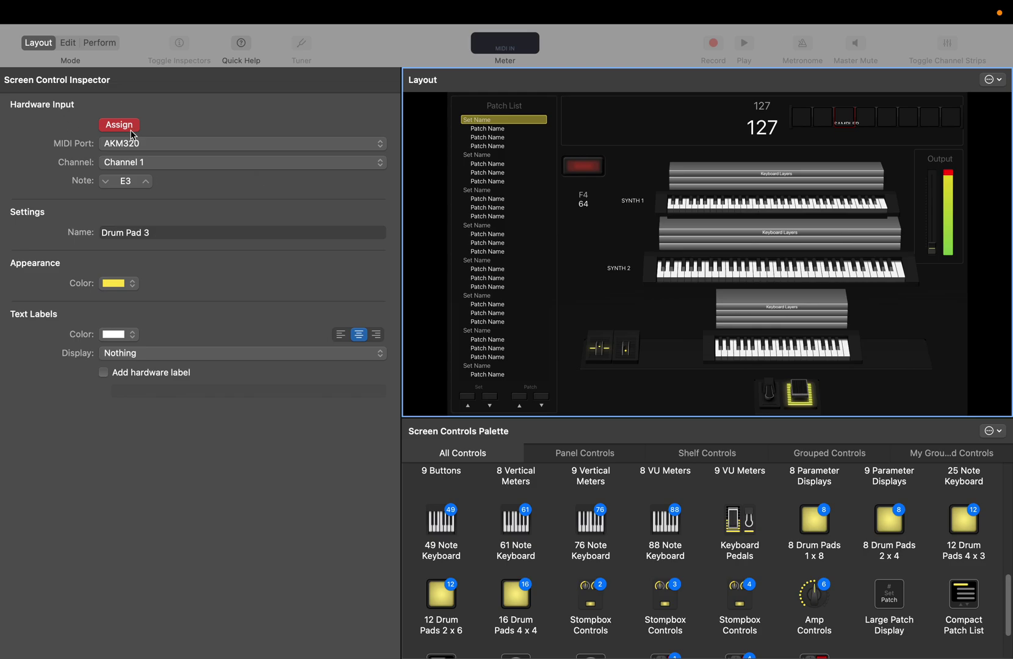
click(120, 125)
click(822, 125)
click(845, 122)
click(806, 119)
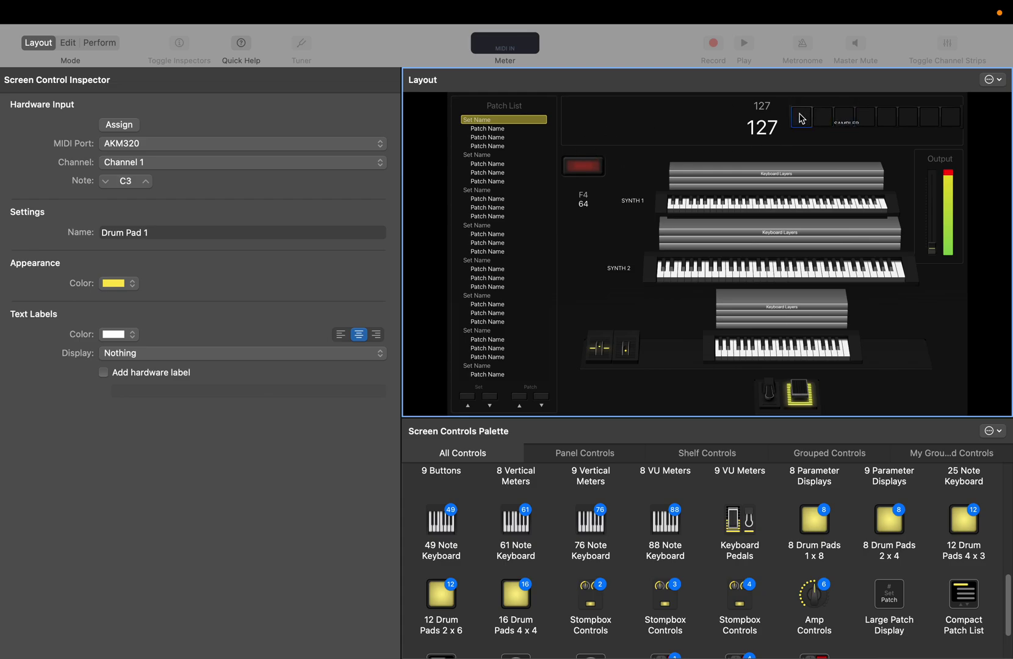
click(106, 182)
click(106, 181)
- Relearn the drum pads' notes from the AKM320 and confirm Drum Pad 1 plays C1
click(824, 119)
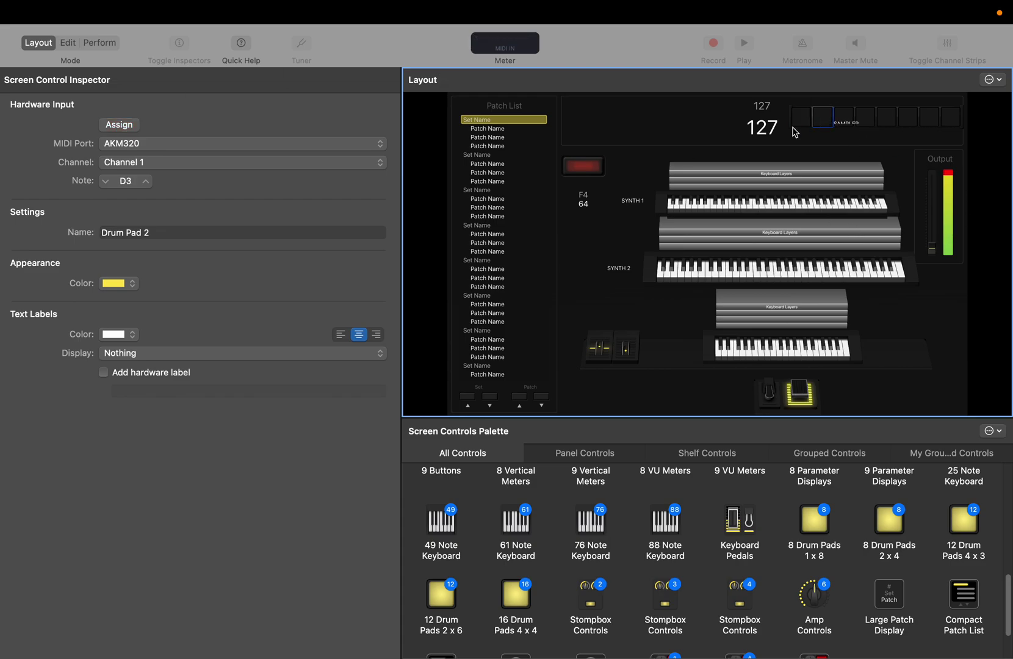
click(125, 131)
click(849, 120)
click(852, 119)
click(120, 125)
click(801, 119)
click(822, 119)
click(840, 123)
click(842, 114)
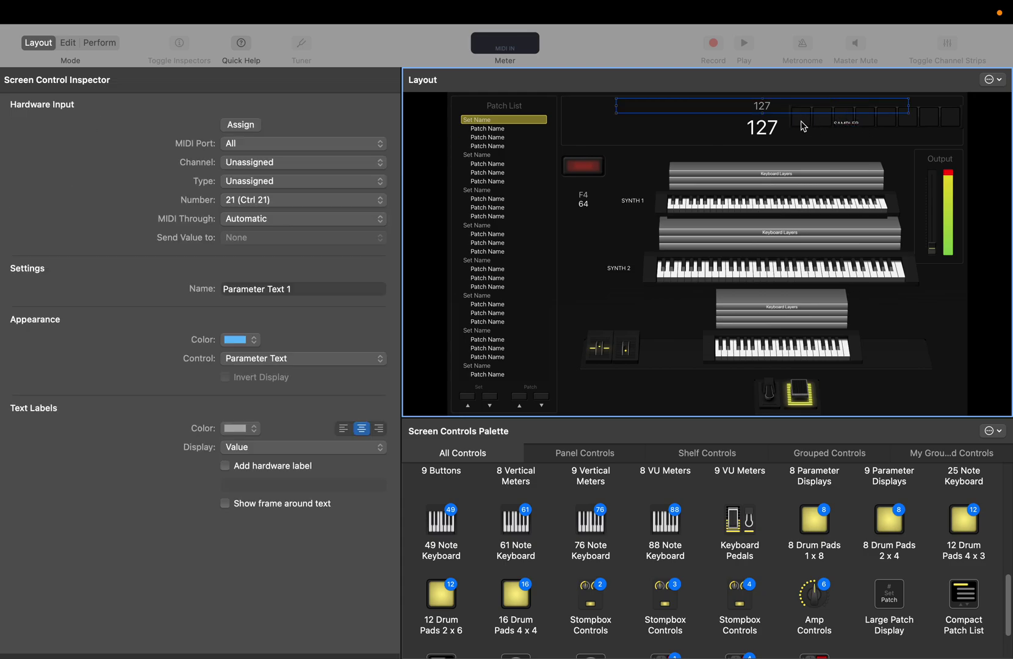
click(802, 121)
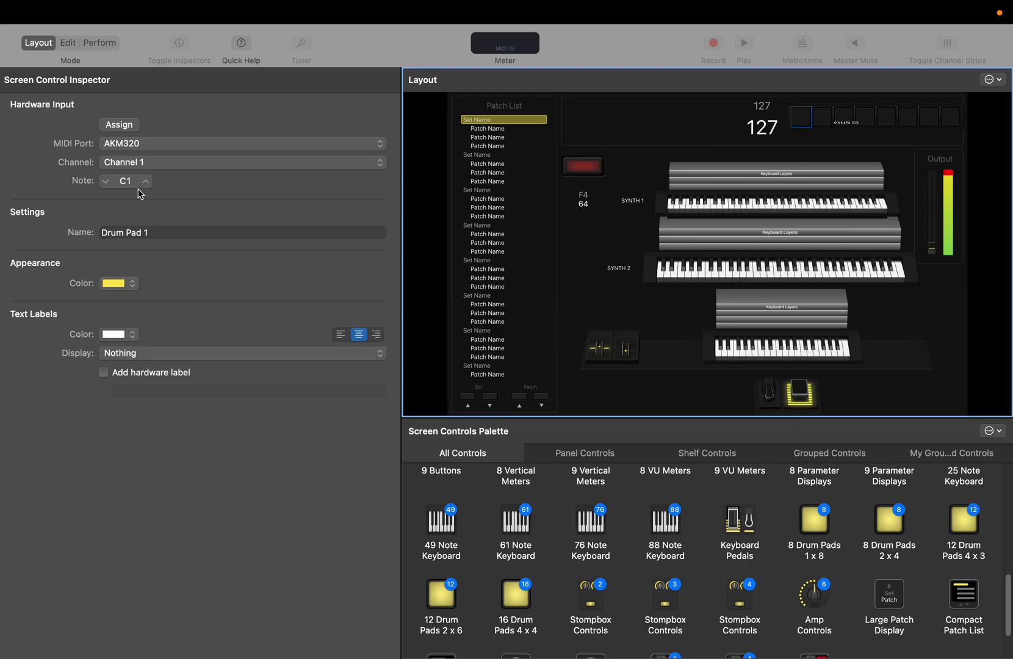
- In Edit mode, browse mappings to SAMPLER (1) > Sampler > Non-automatable > Pitch
click(66, 47)
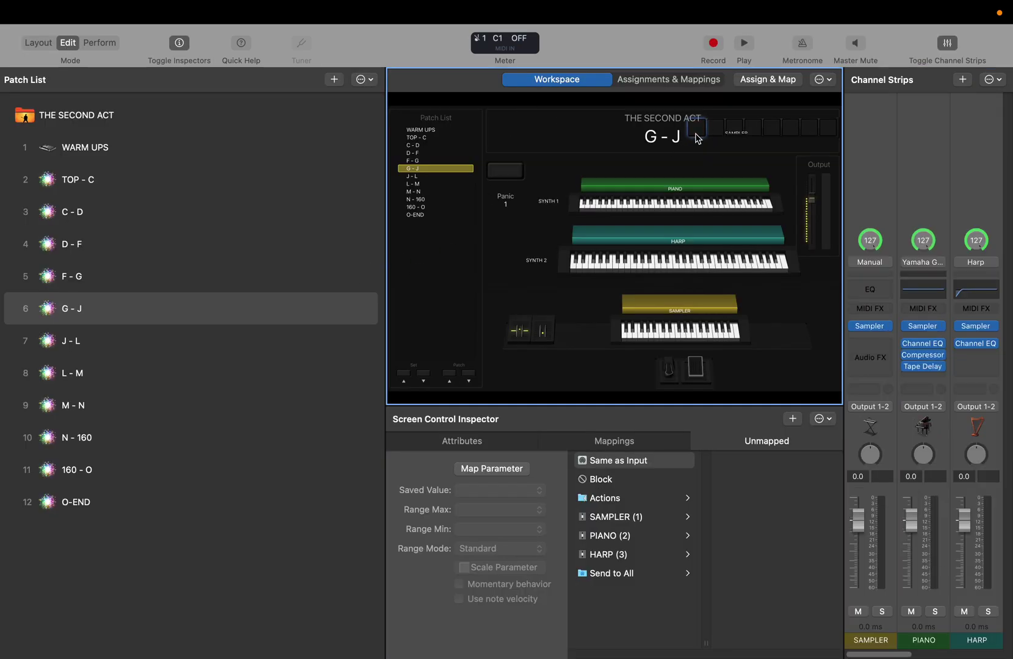
click(769, 81)
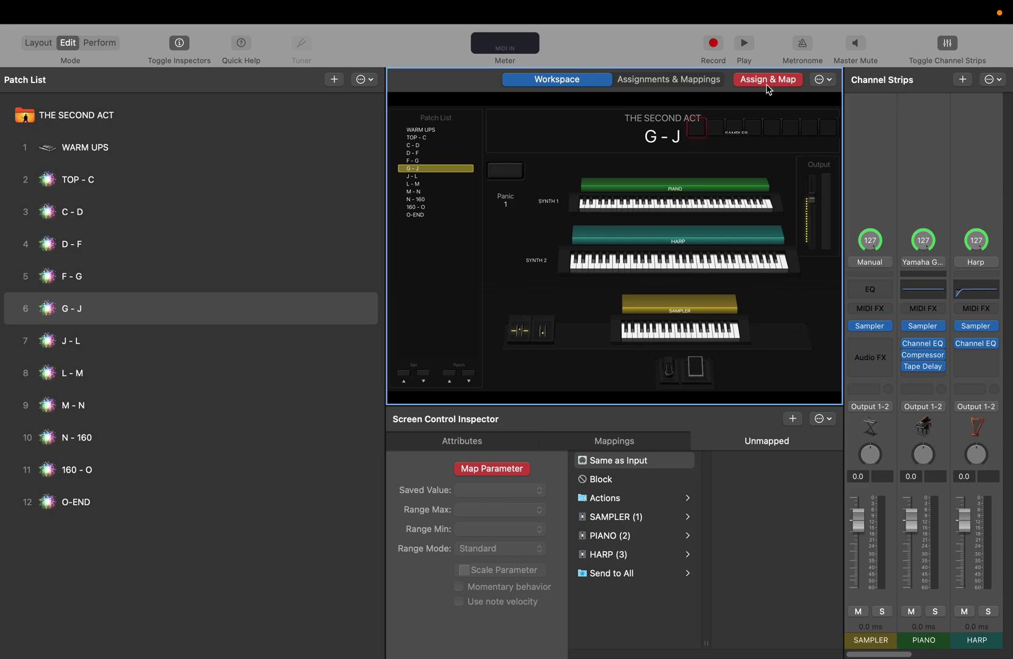
click(626, 518)
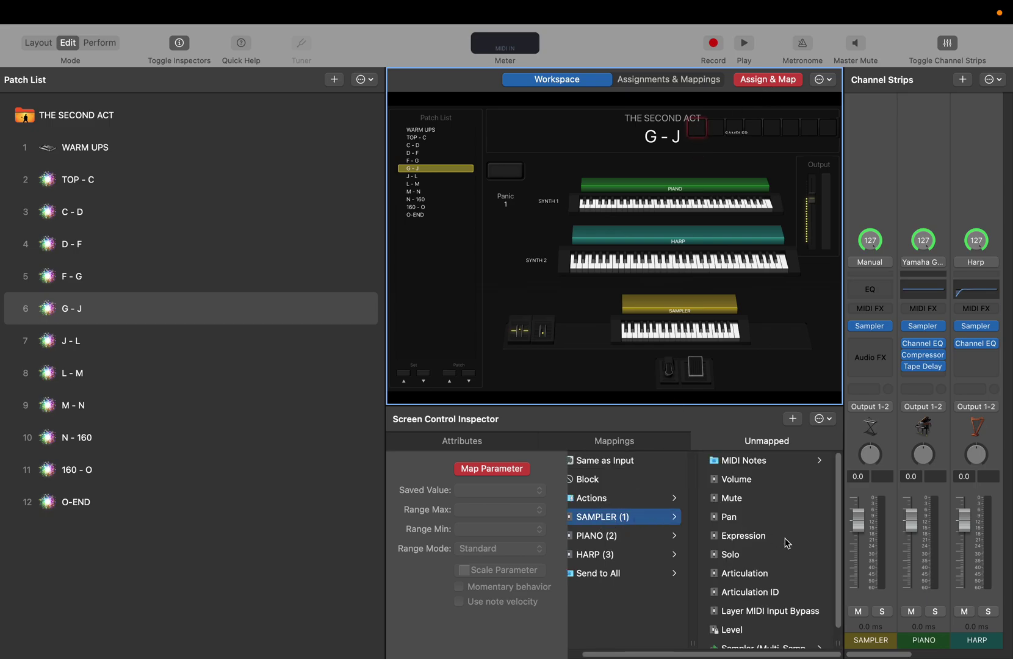
scroll(784, 543, down, 3)
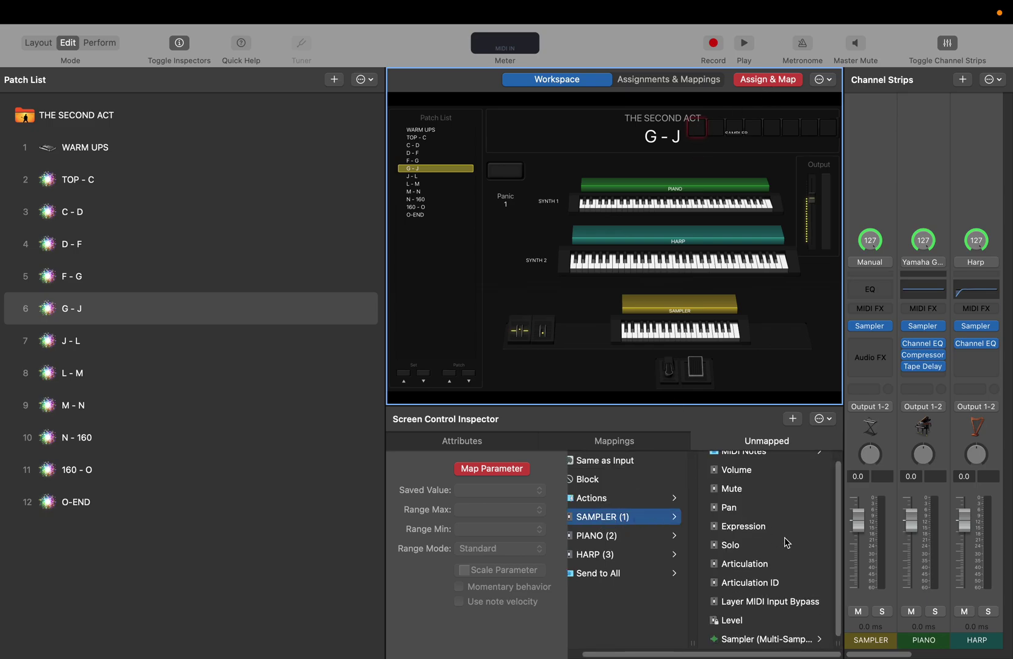
click(781, 640)
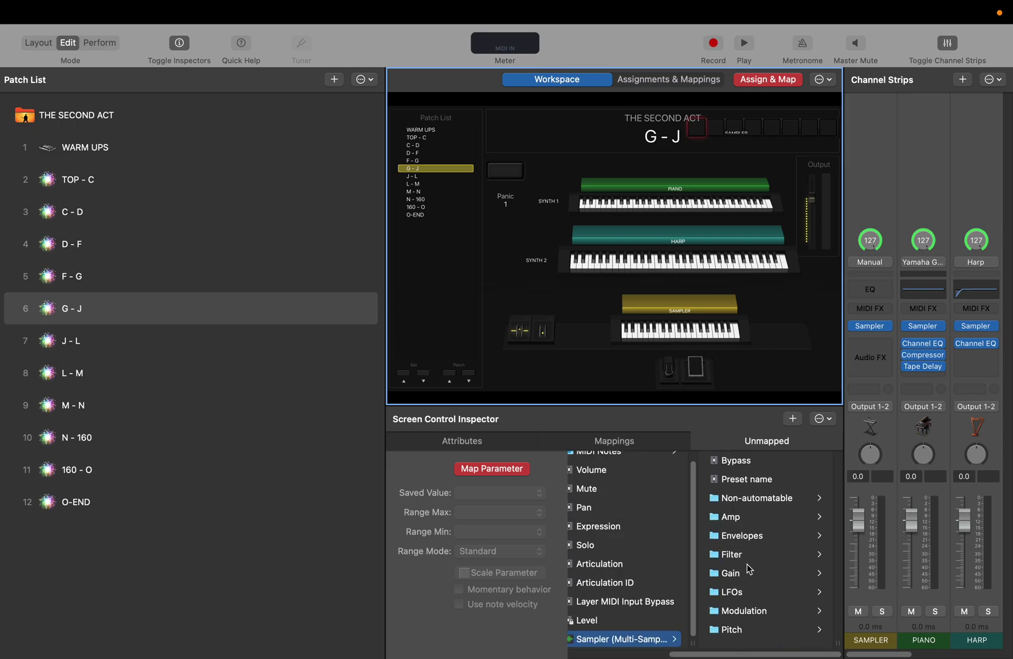
click(748, 631)
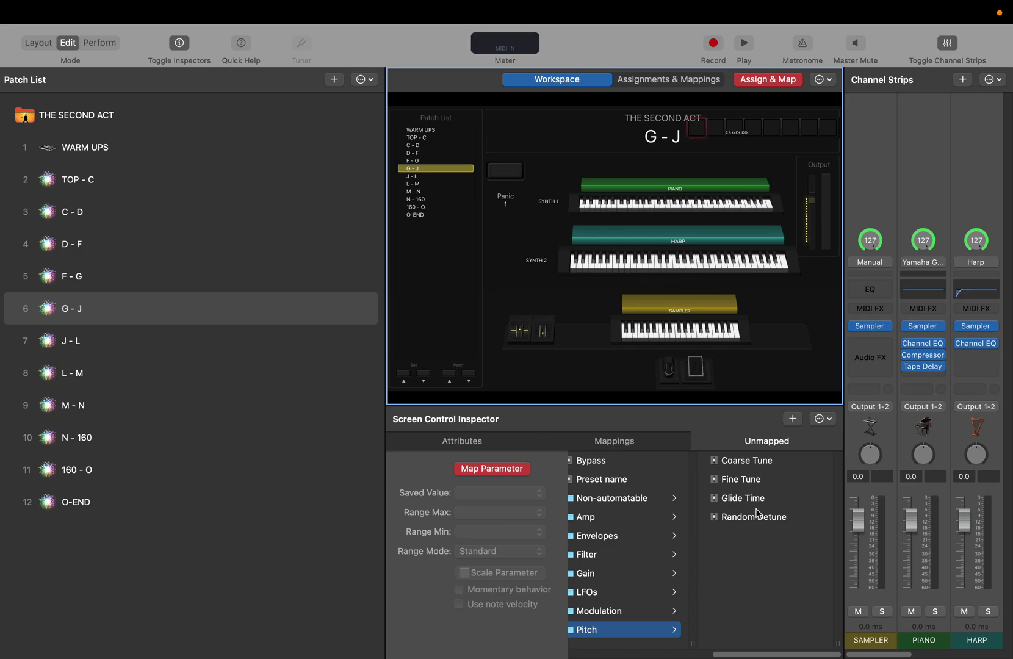
scroll(757, 506, left, 5)
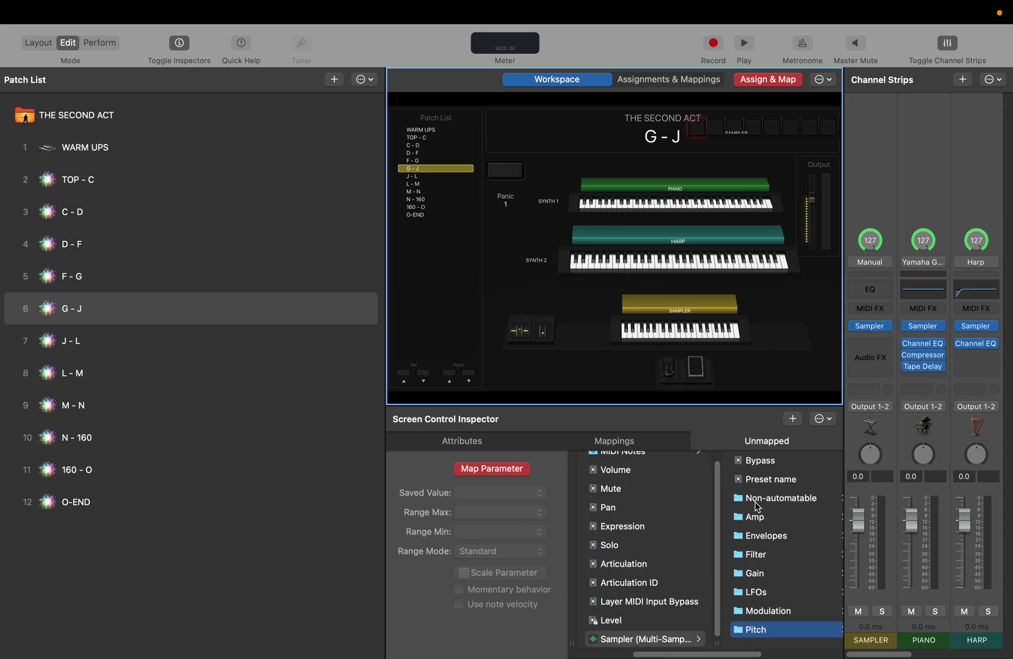
click(618, 639)
click(784, 499)
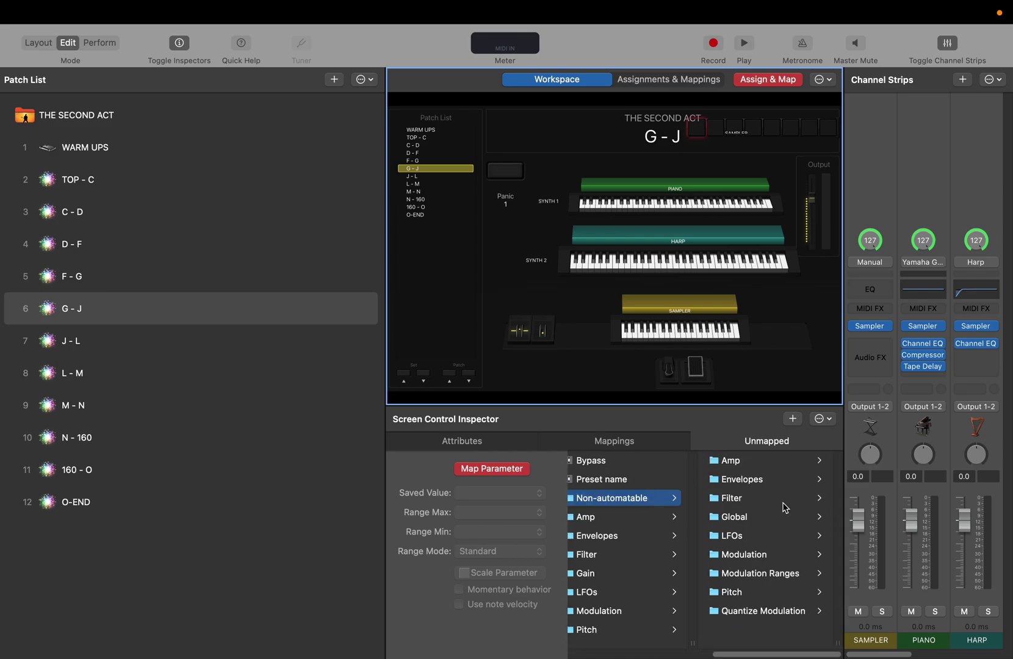
click(732, 592)
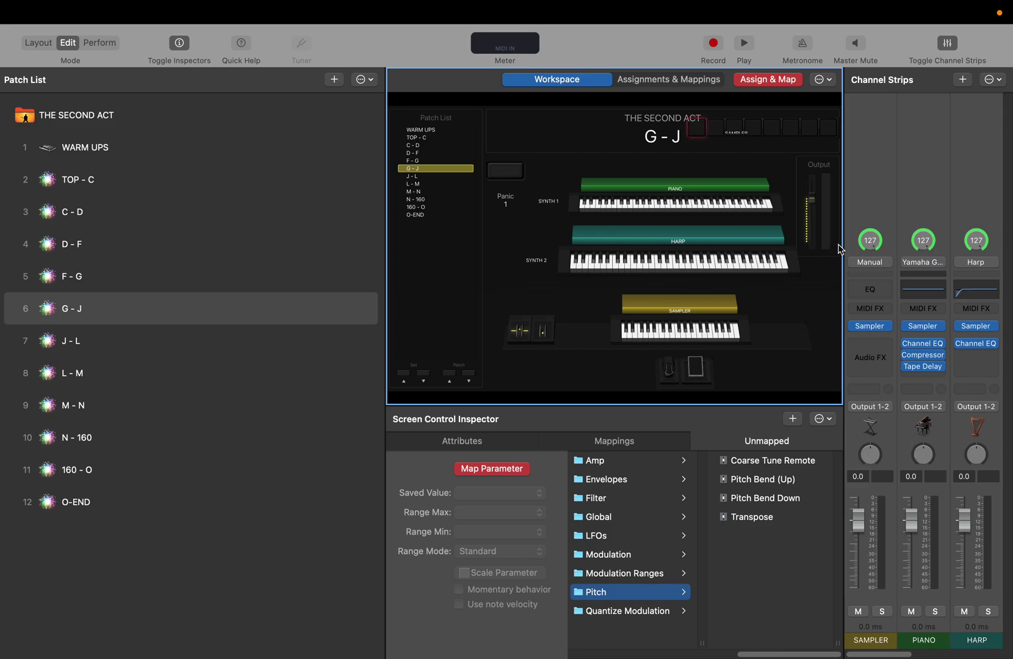
click(962, 80)
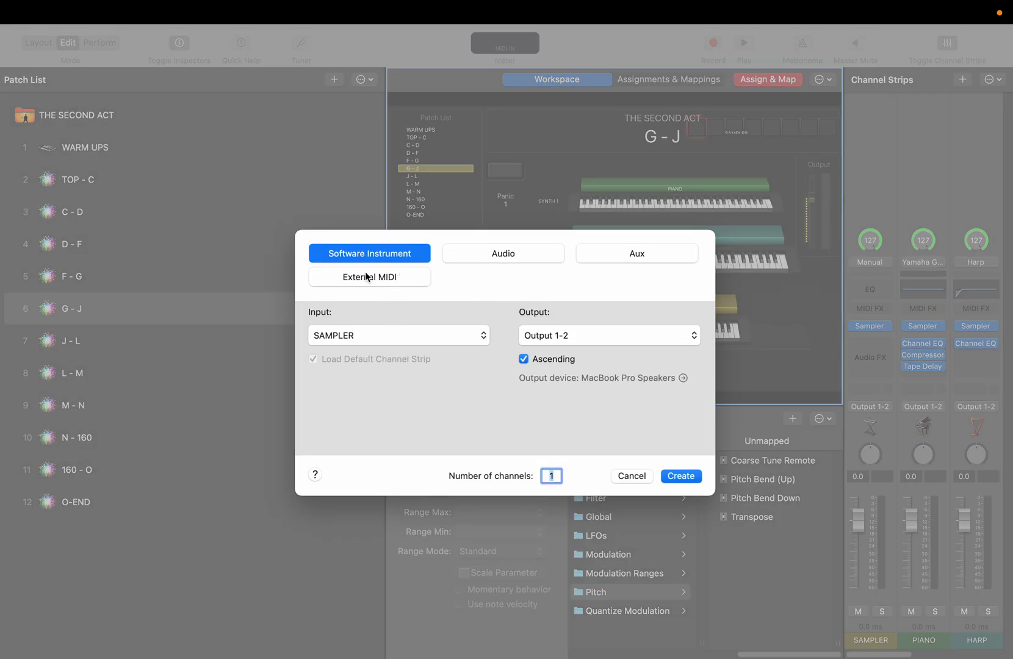
click(398, 335)
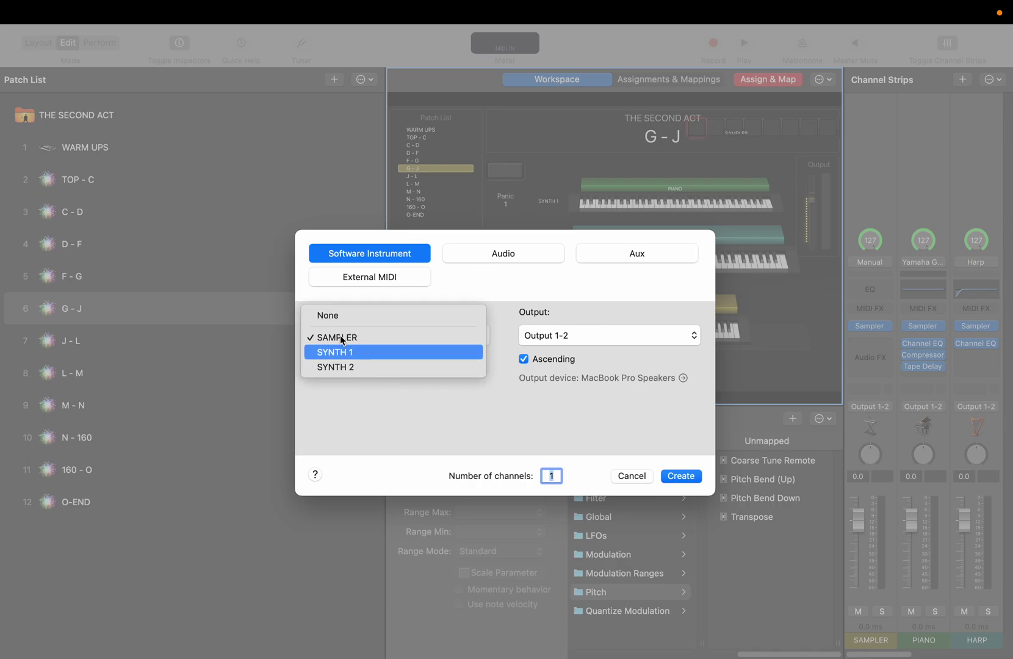
click(387, 403)
click(632, 476)
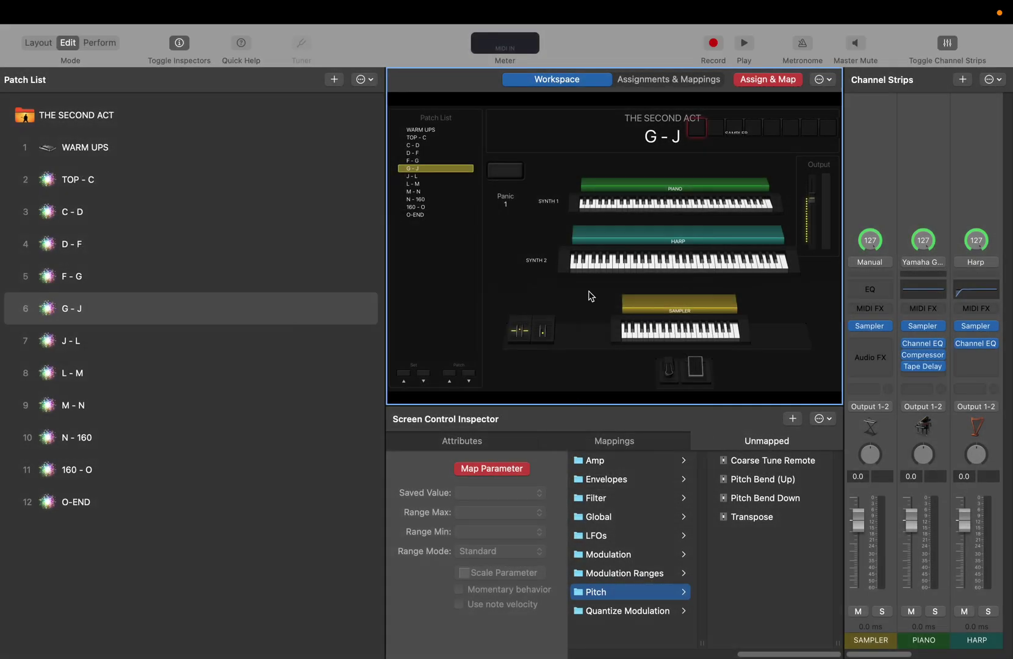
- In Layout mode, delete the drum pad group from the top of the layout
click(38, 43)
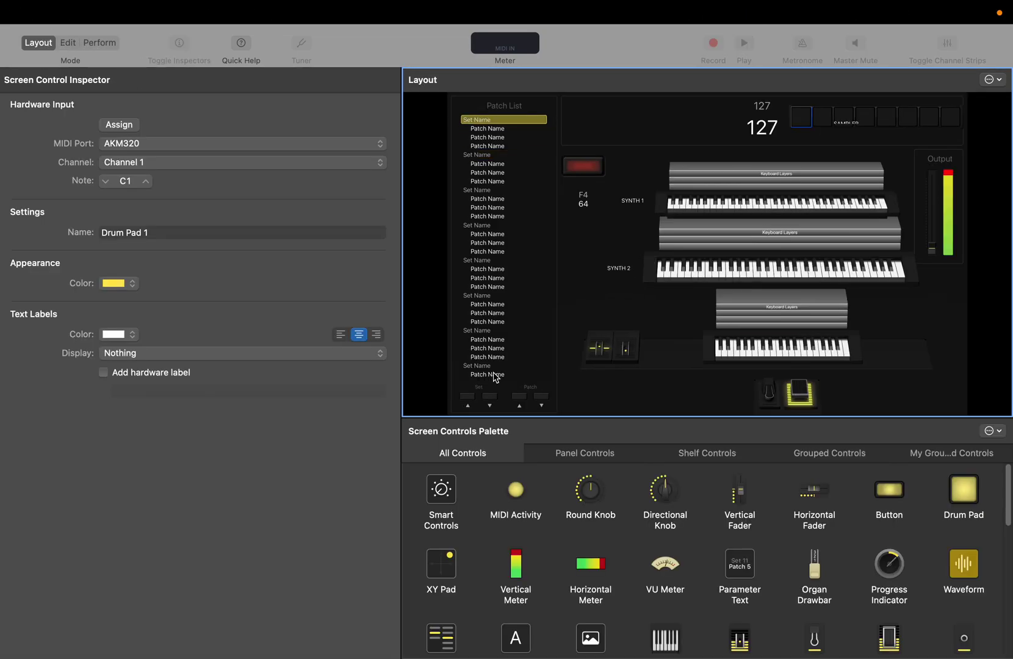
click(821, 125)
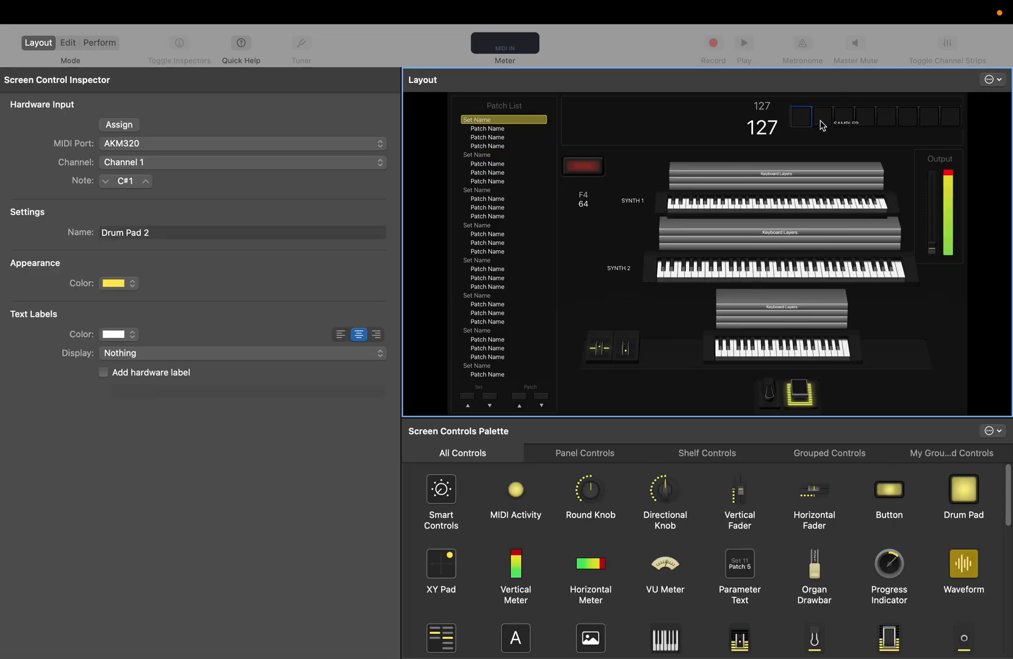
click(851, 125)
click(900, 126)
click(919, 110)
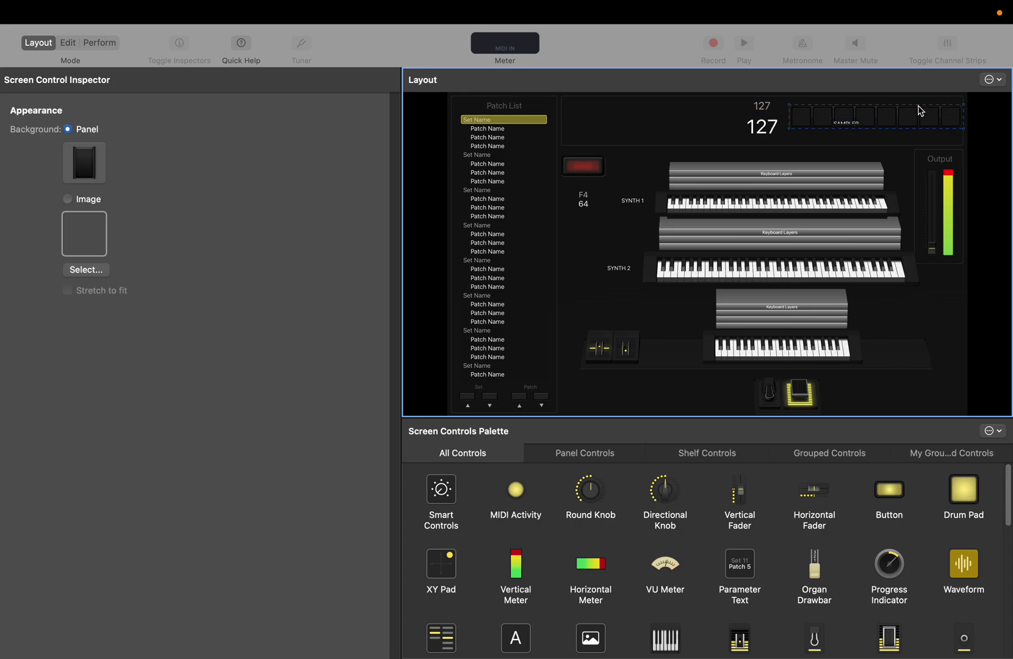
key(BackSpace)
- Pick the Keyboard control in the Screen Controls Palette
scroll(687, 565, down, 5)
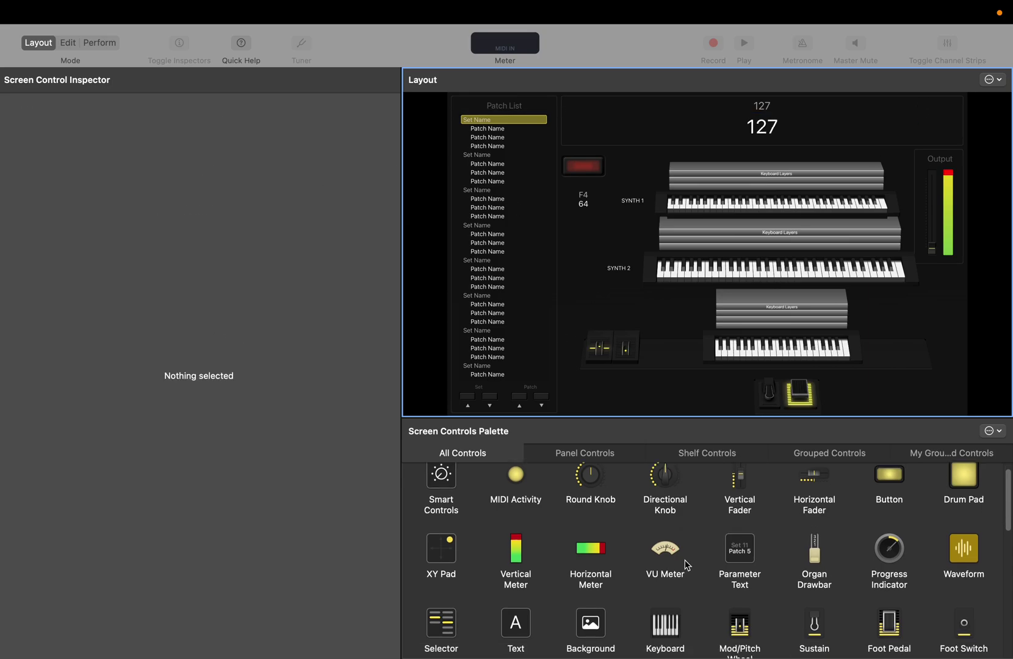
scroll(687, 564, up, 3)
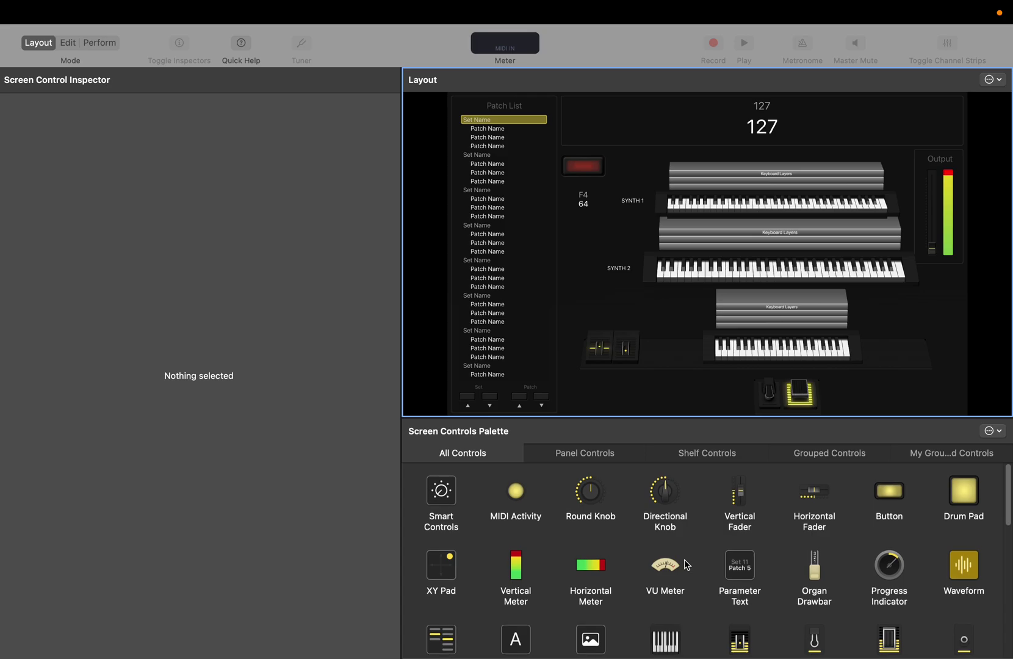
scroll(687, 565, down, 2)
click(670, 551)
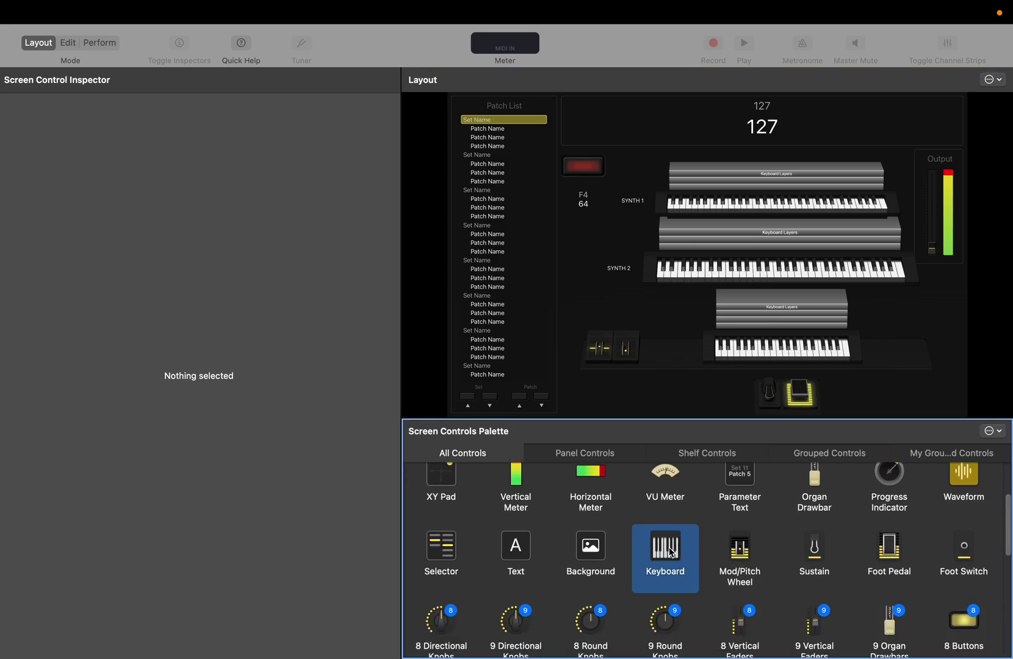
- Add a Keyboard control and set it to 13 keys with lowest key C1
double_click(670, 551)
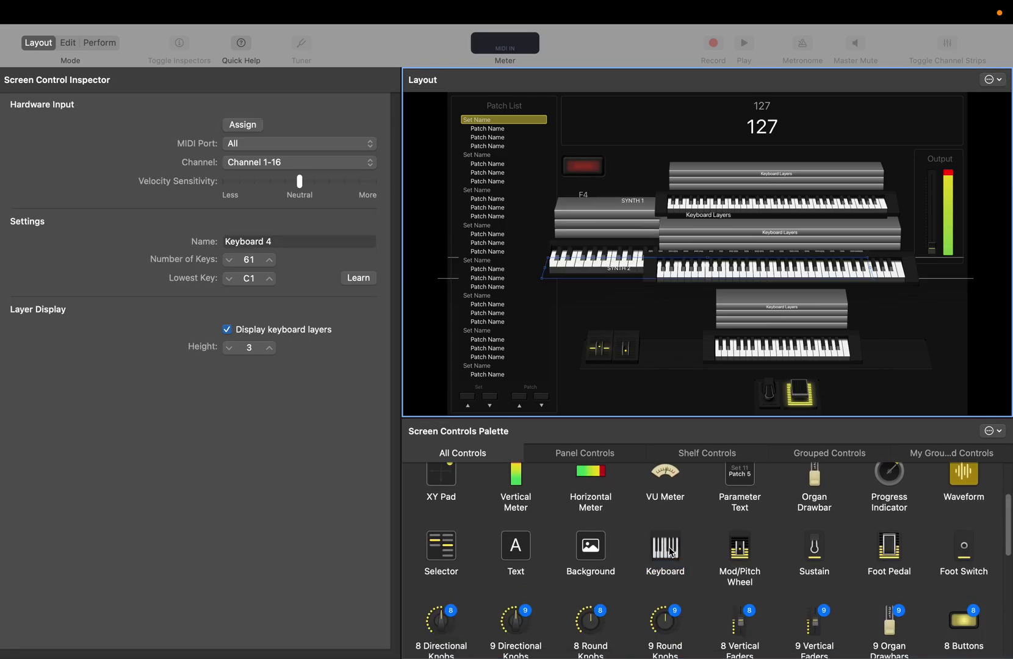
click(248, 259)
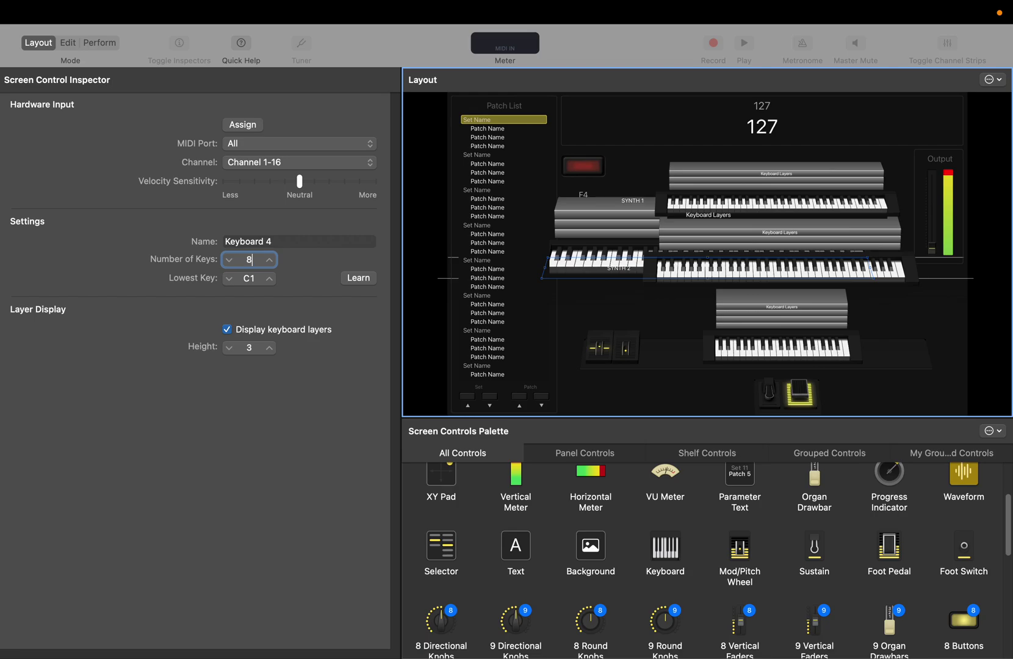
click(355, 282)
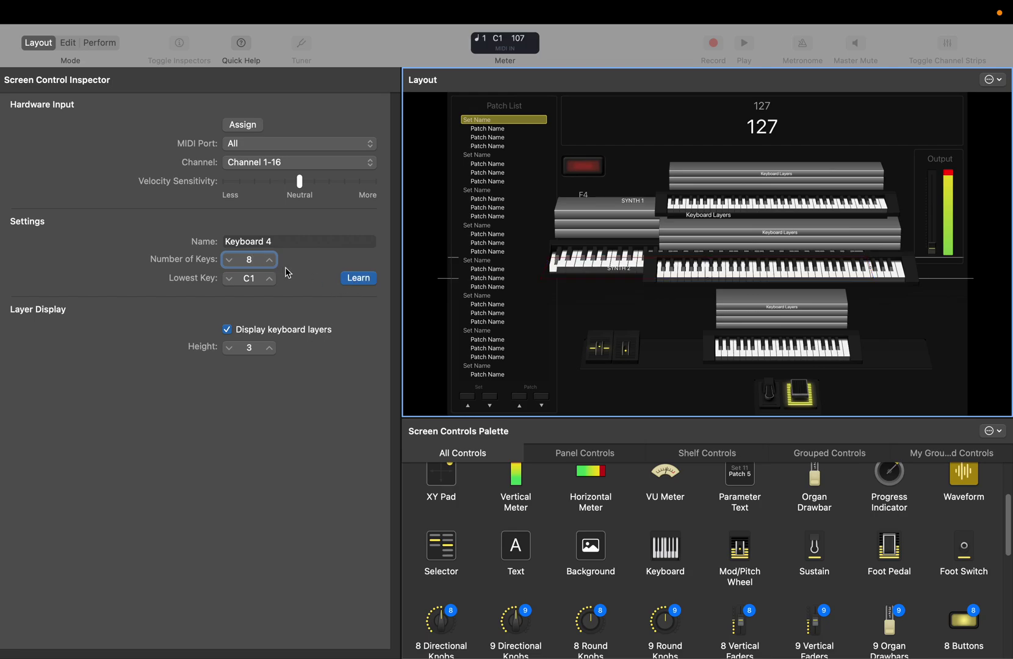
key(BackSpace)
text(13)
key(Return)
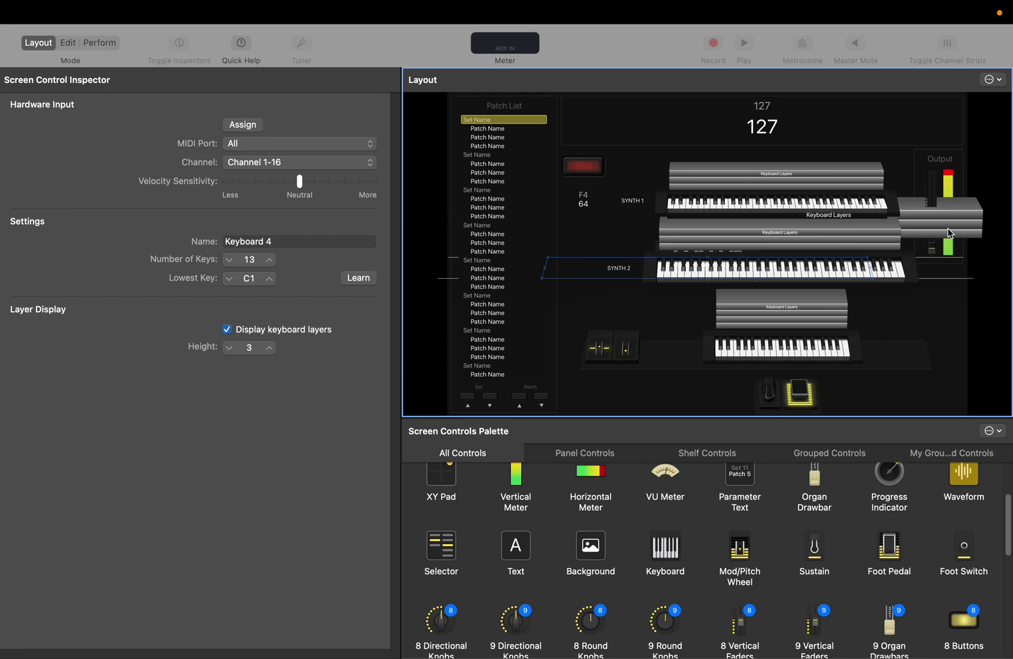
- Place the 13-key keyboard at the lower left and turn off Display keyboard layers
click(636, 251)
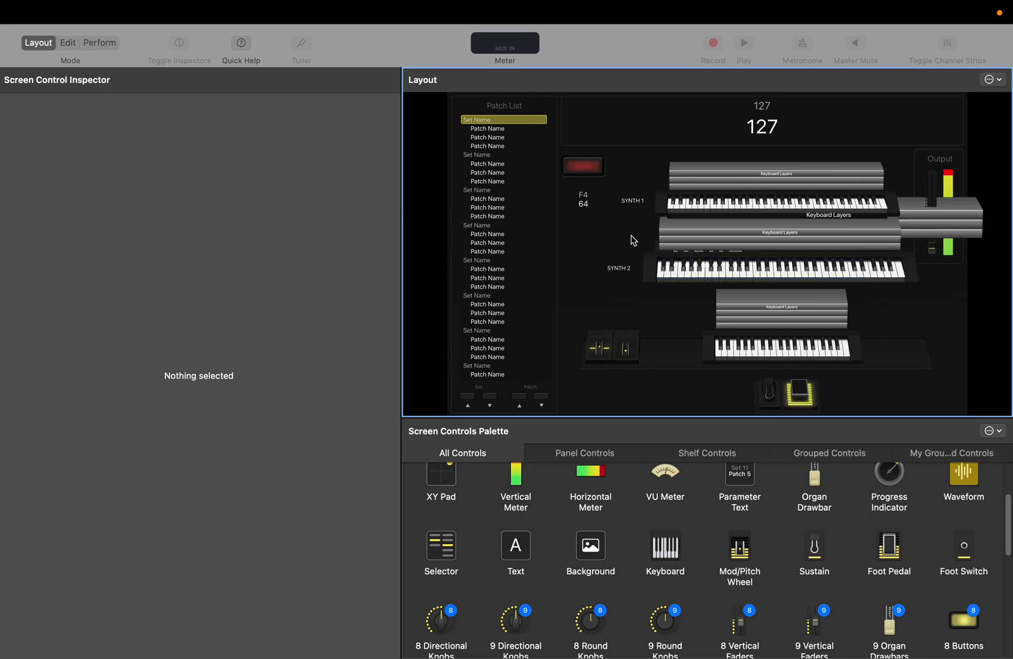
click(931, 225)
click(983, 231)
drag(986, 234, 898, 287)
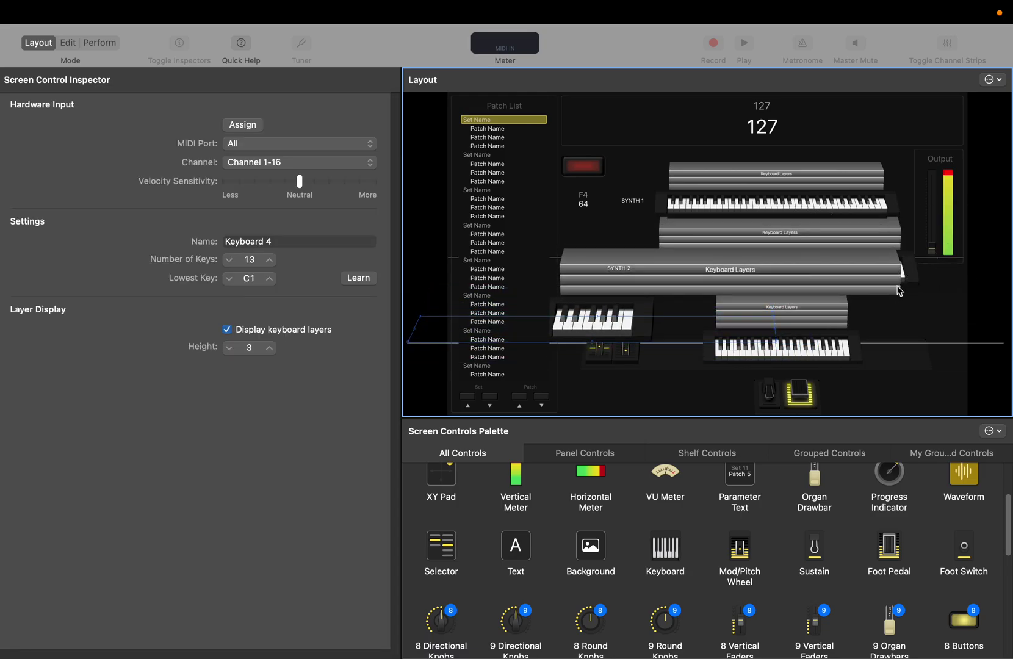
right_click(653, 328)
click(645, 308)
drag(645, 313, 692, 312)
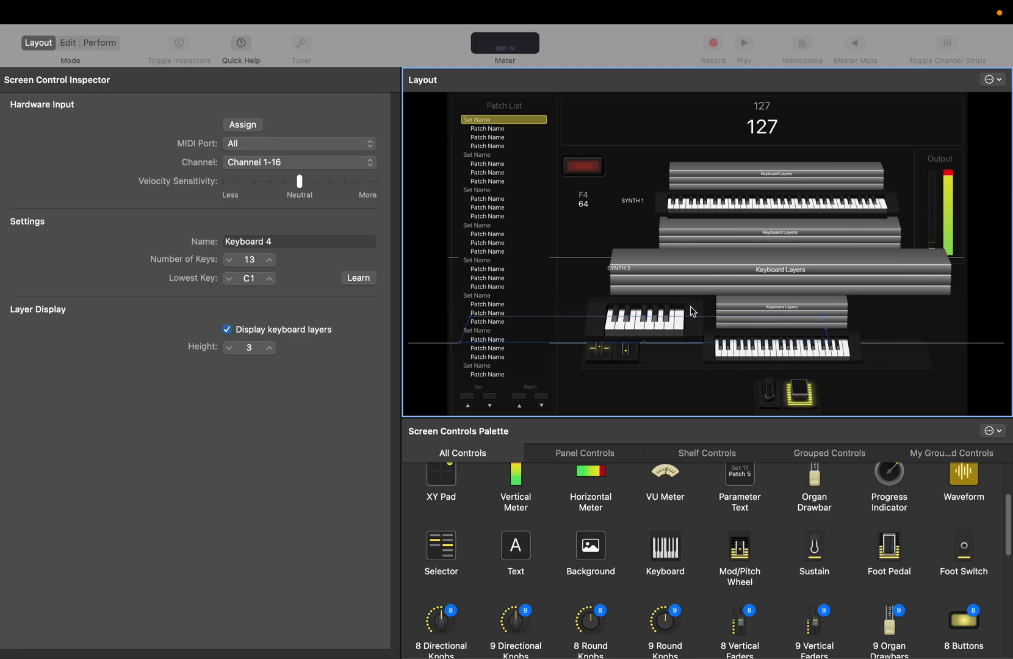
click(228, 330)
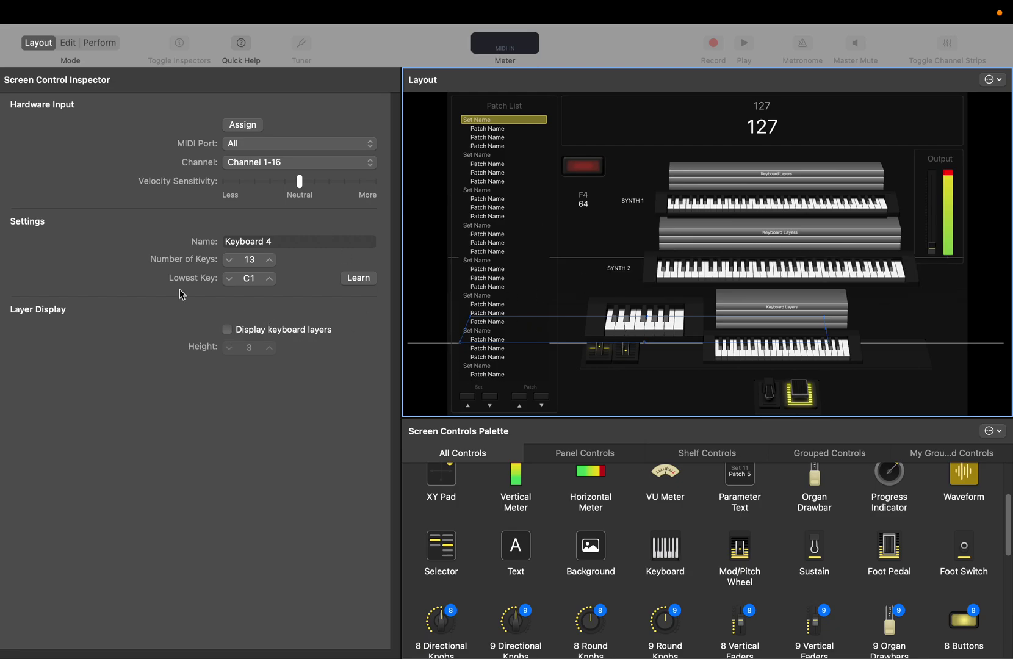
- Toggle hardware assignment for the new keyboard off again and return to Edit mode
click(243, 124)
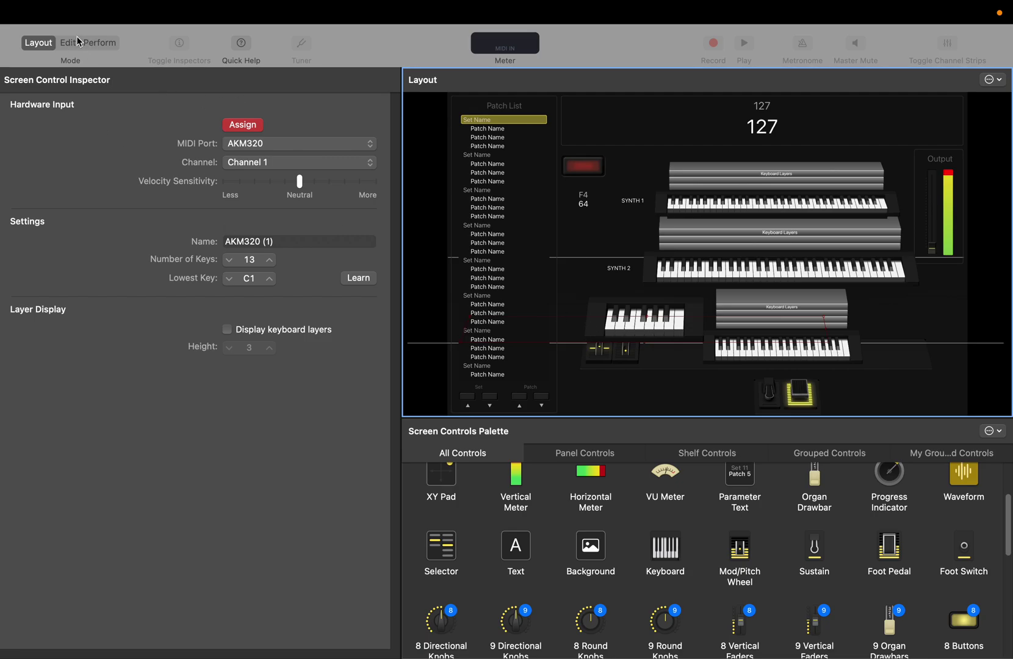
click(243, 124)
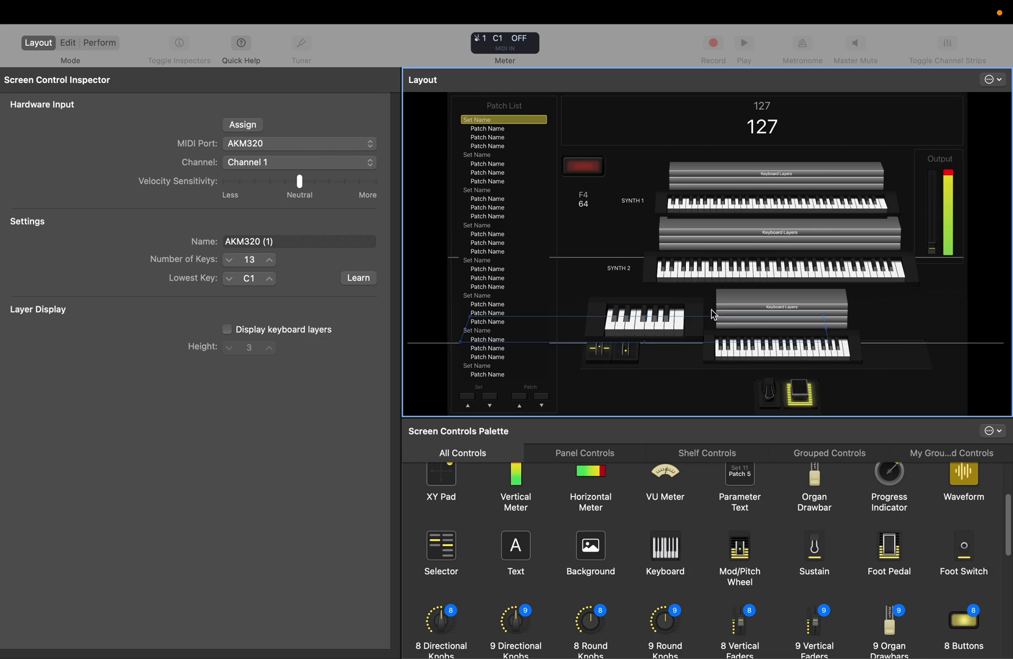
click(720, 357)
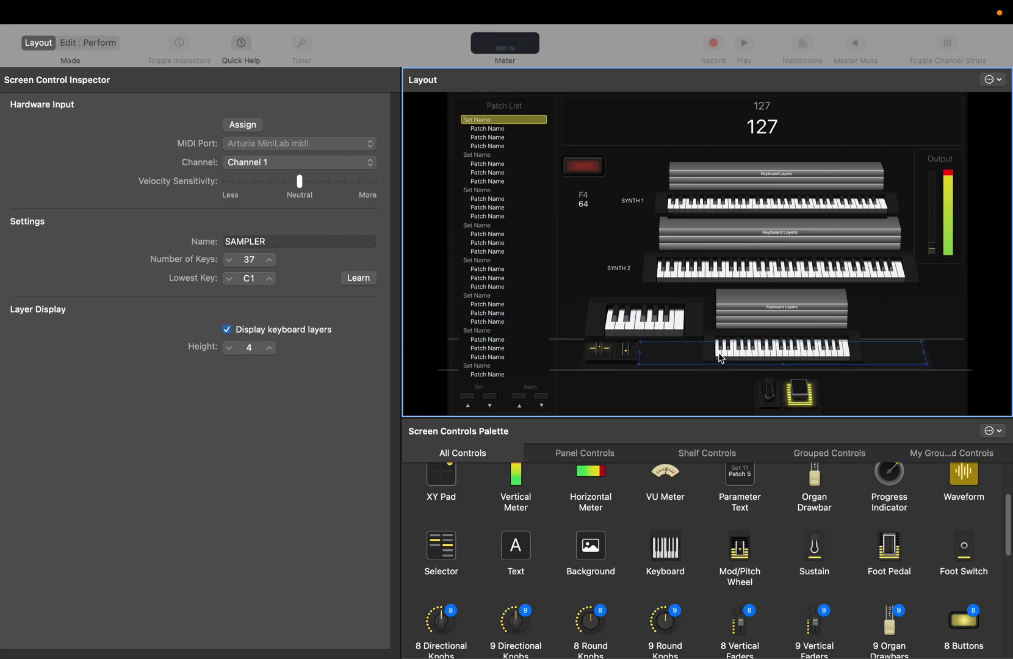
click(66, 43)
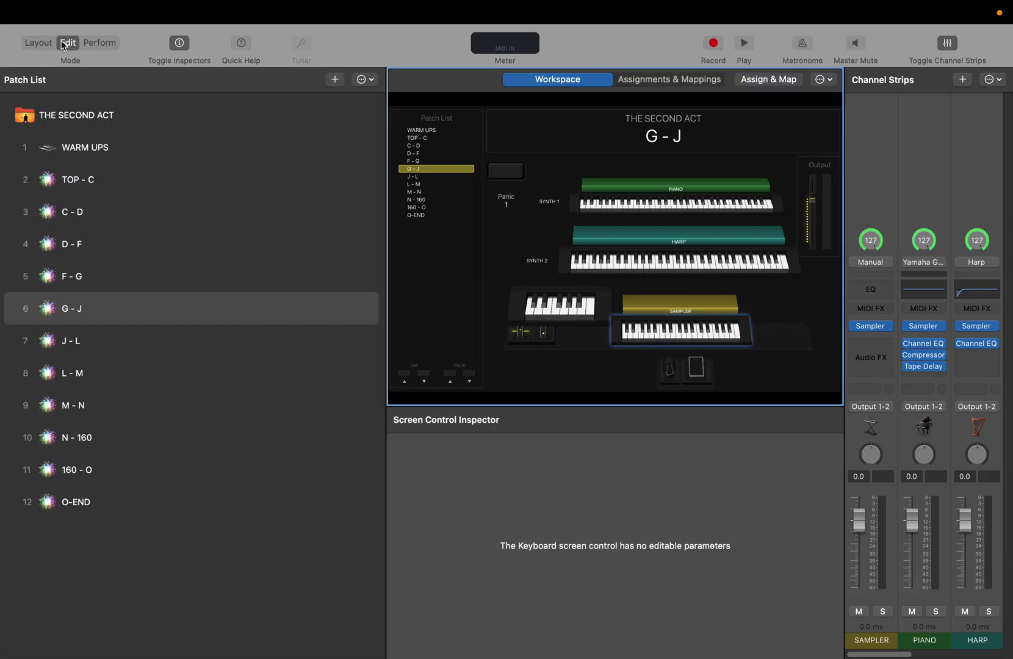
- Create a Software Instrument channel strip with input AKM320 (1)
click(533, 317)
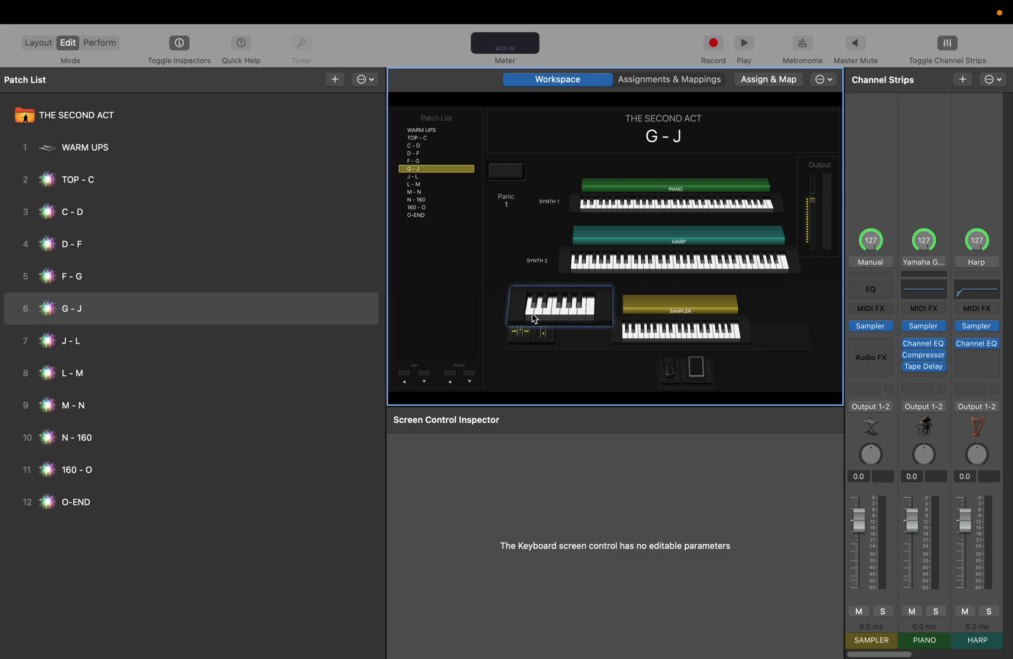
click(962, 79)
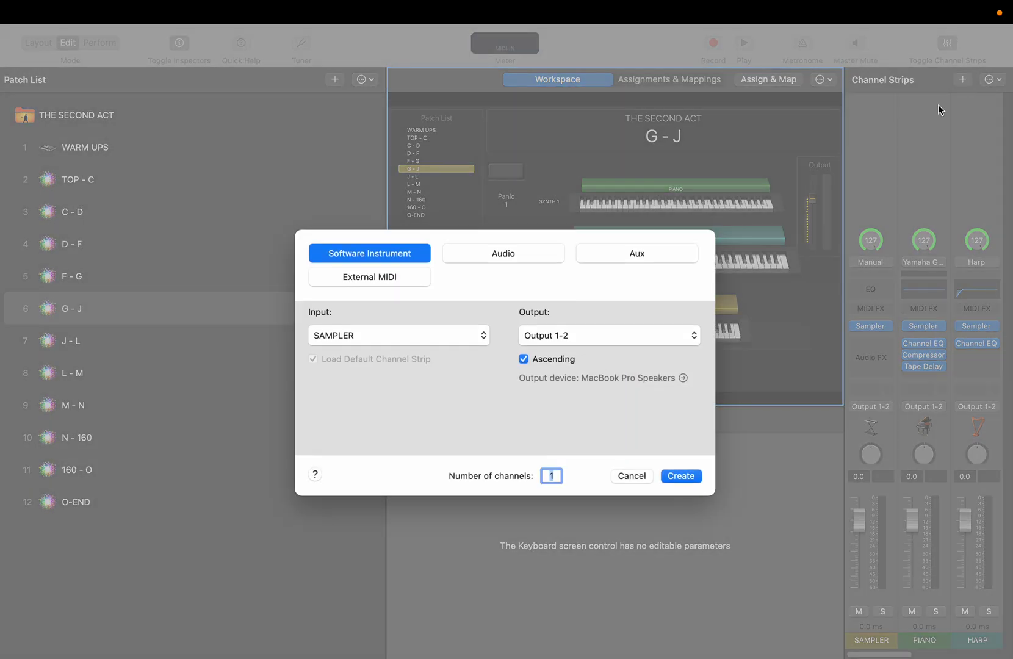
click(343, 342)
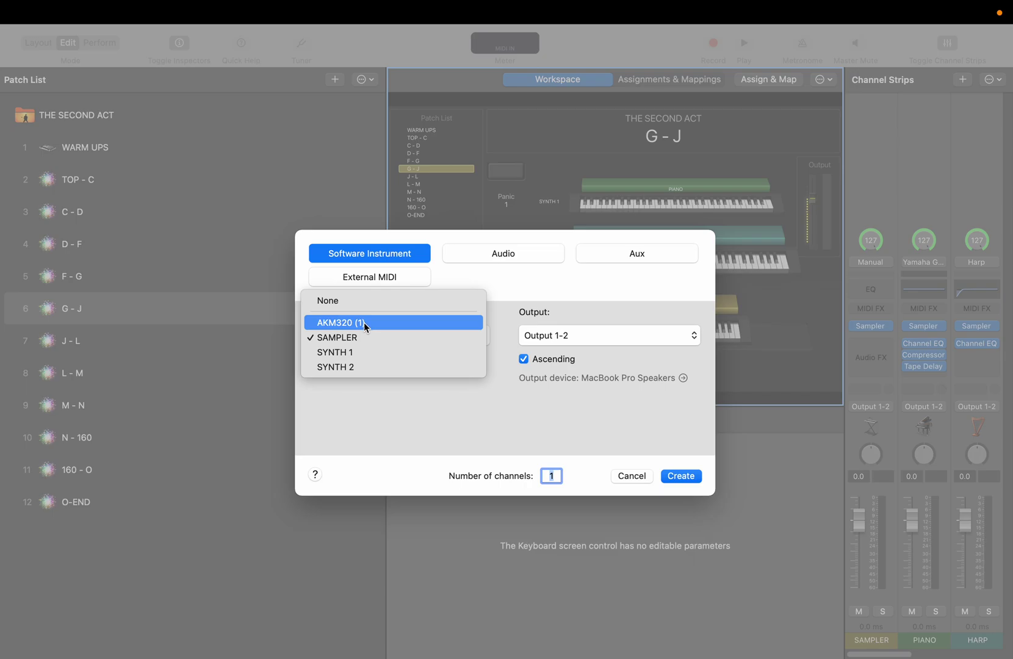
click(365, 324)
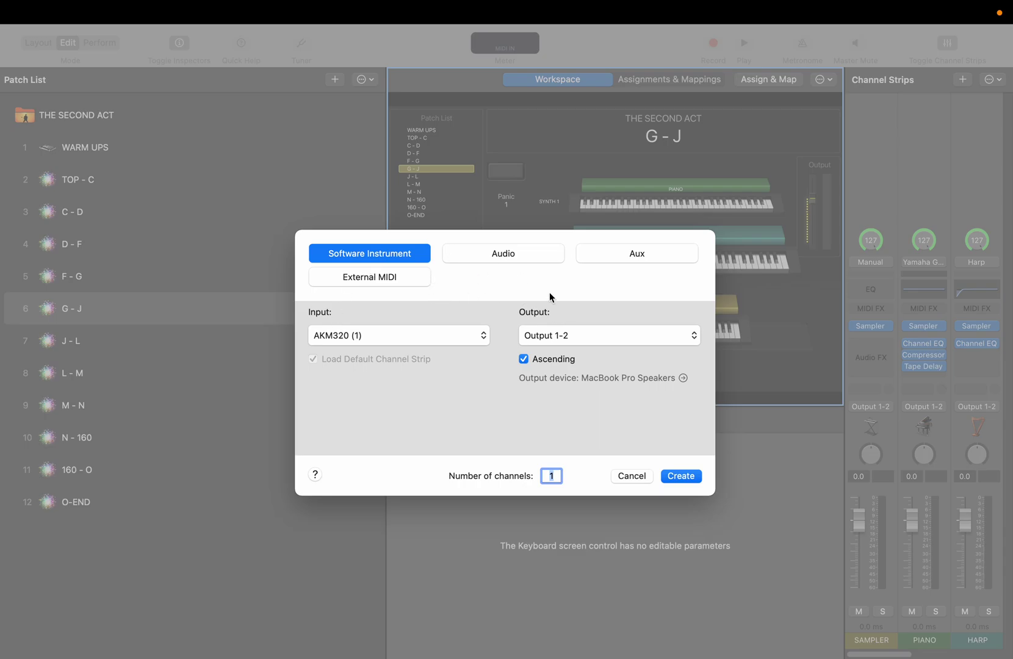
click(678, 476)
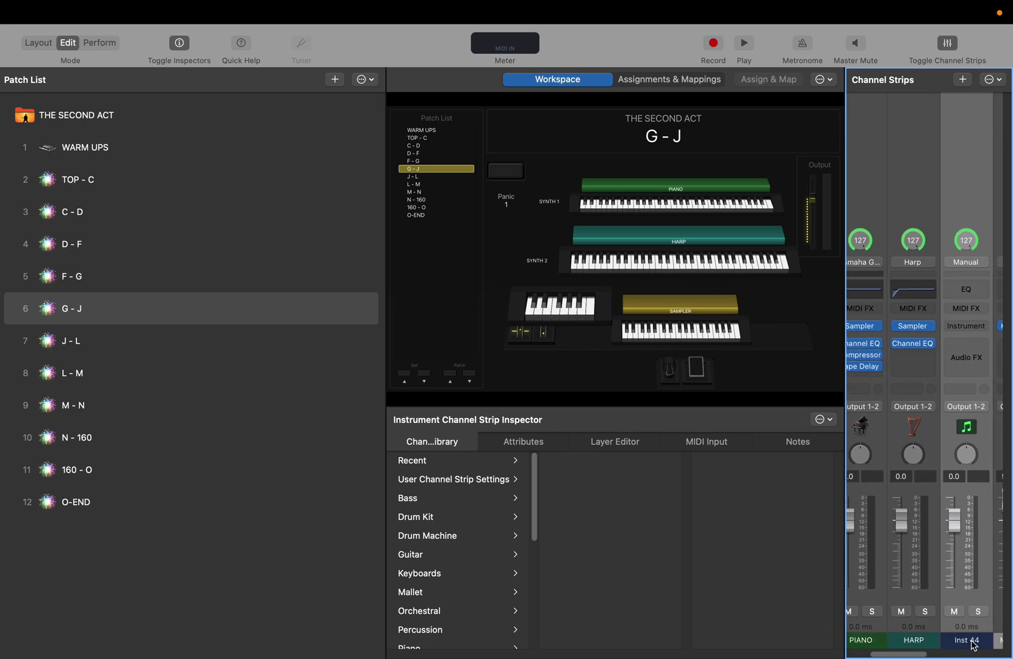
- Rename the new Inst 44 channel strip to Aux
double_click(972, 641)
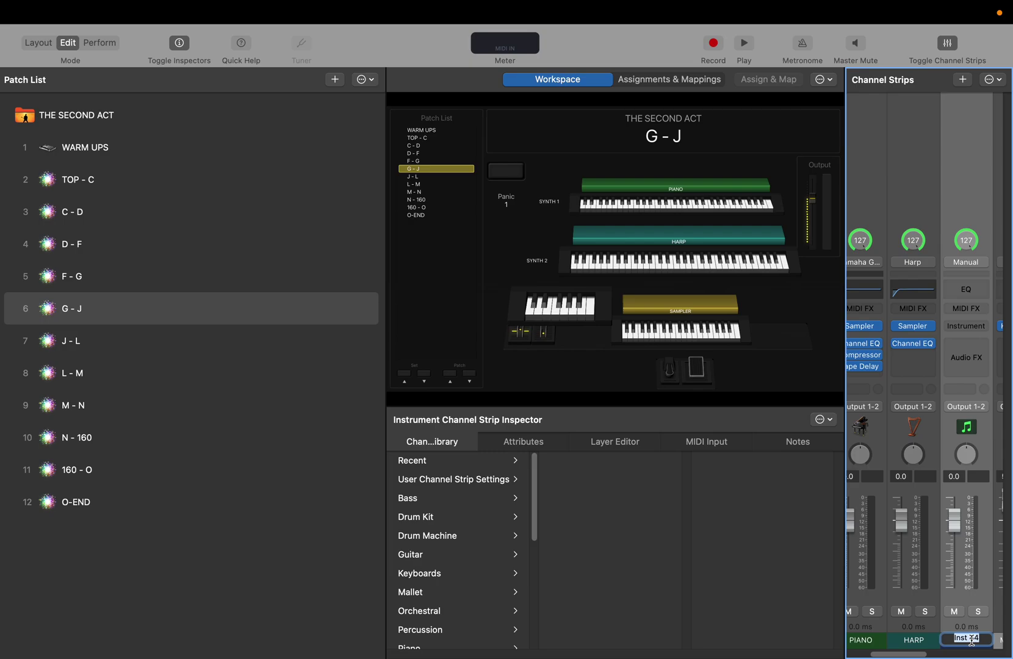
text(Aux)
key(Return)
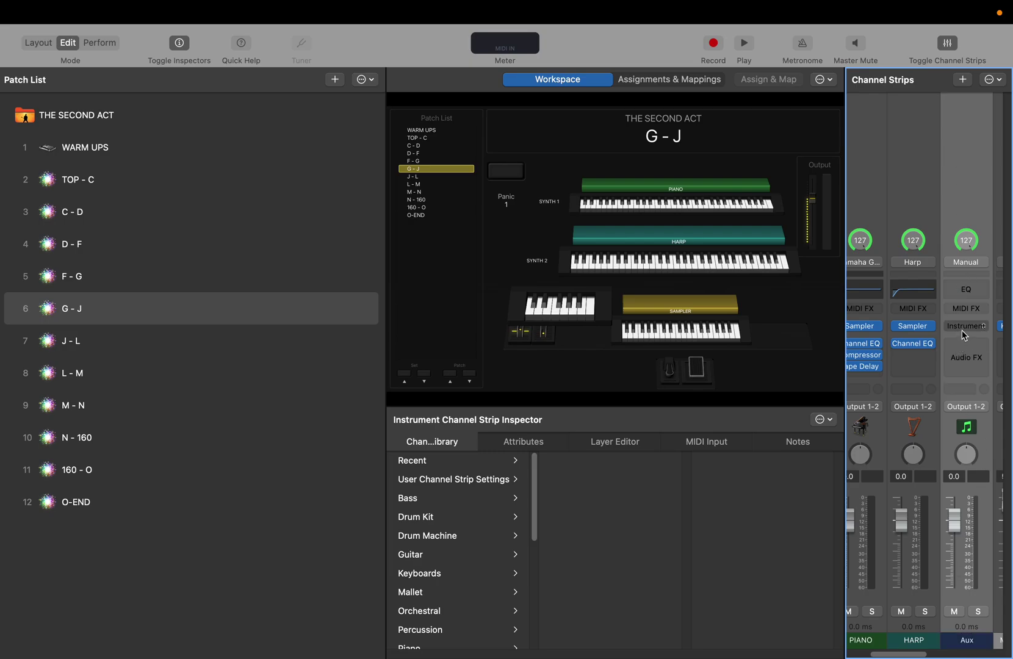
- Load a stereo Sampler (Multi-Sample) into the Aux strip's Instrument slot
click(965, 330)
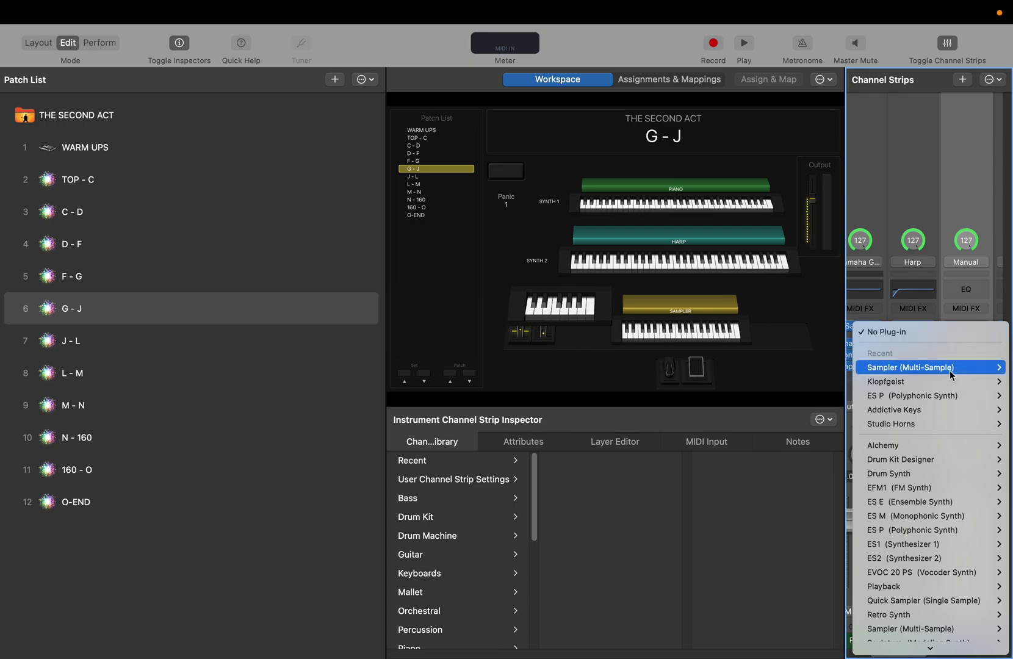
mouse_move(950, 371)
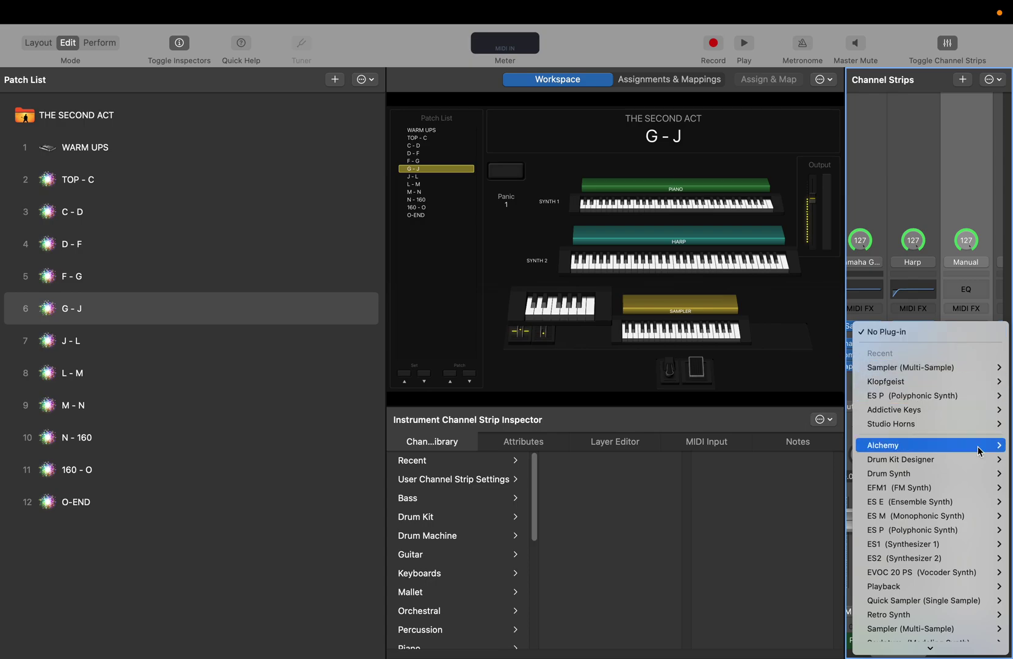
mouse_move(947, 488)
scroll(947, 488, down, 5)
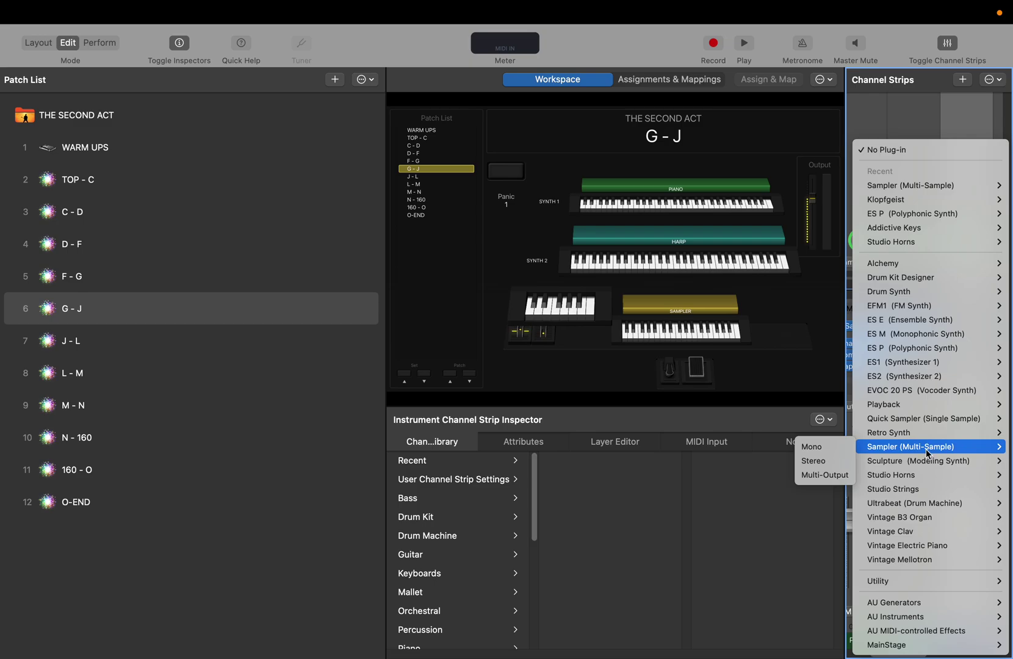
mouse_move(911, 647)
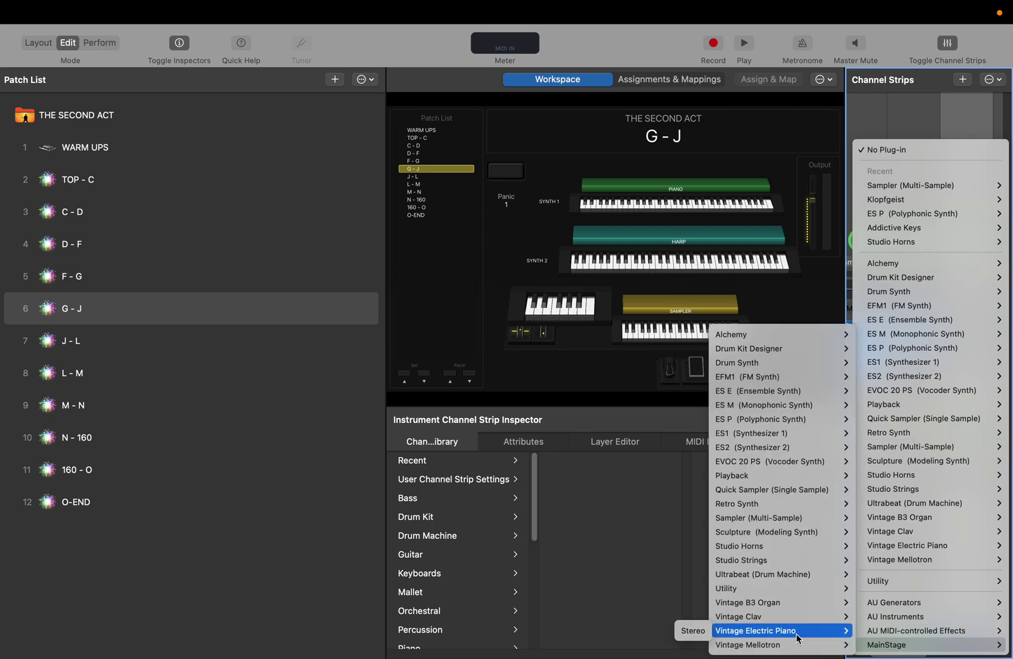
mouse_move(785, 522)
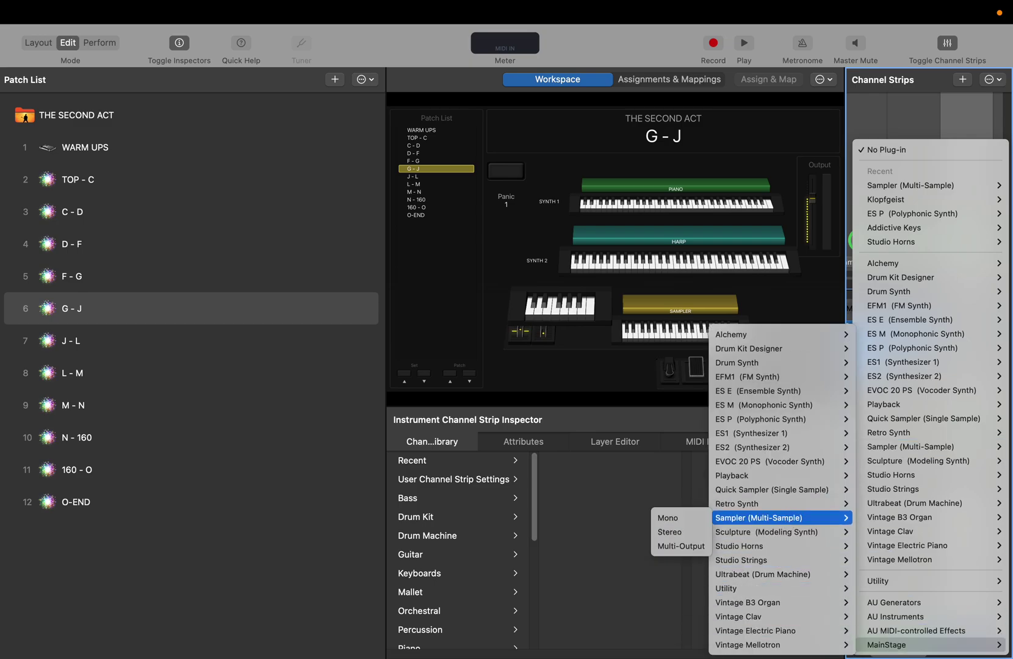
mouse_move(937, 450)
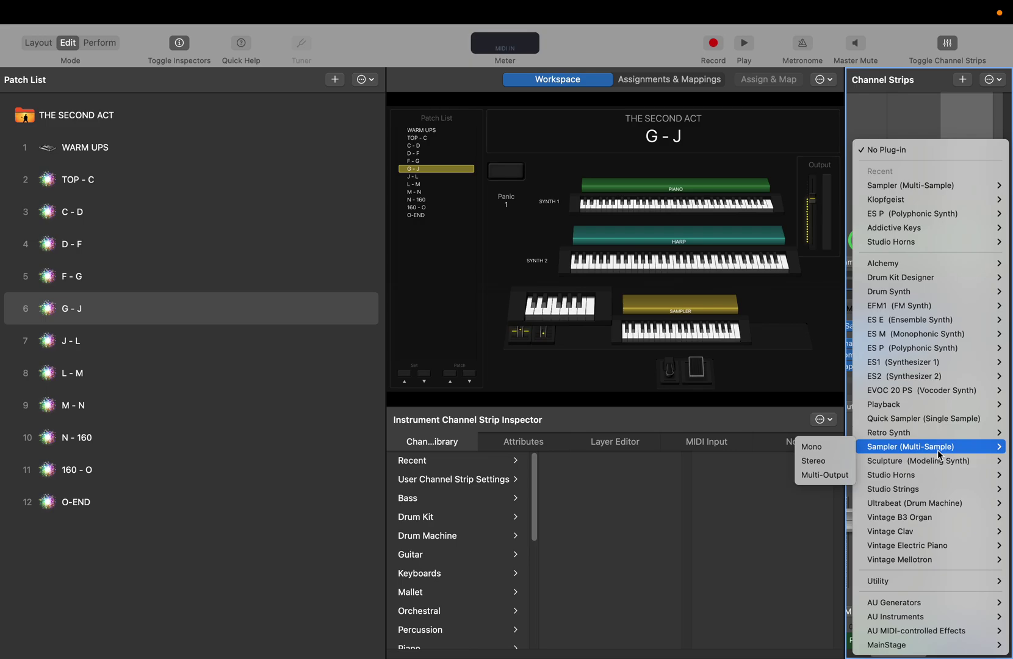
click(821, 461)
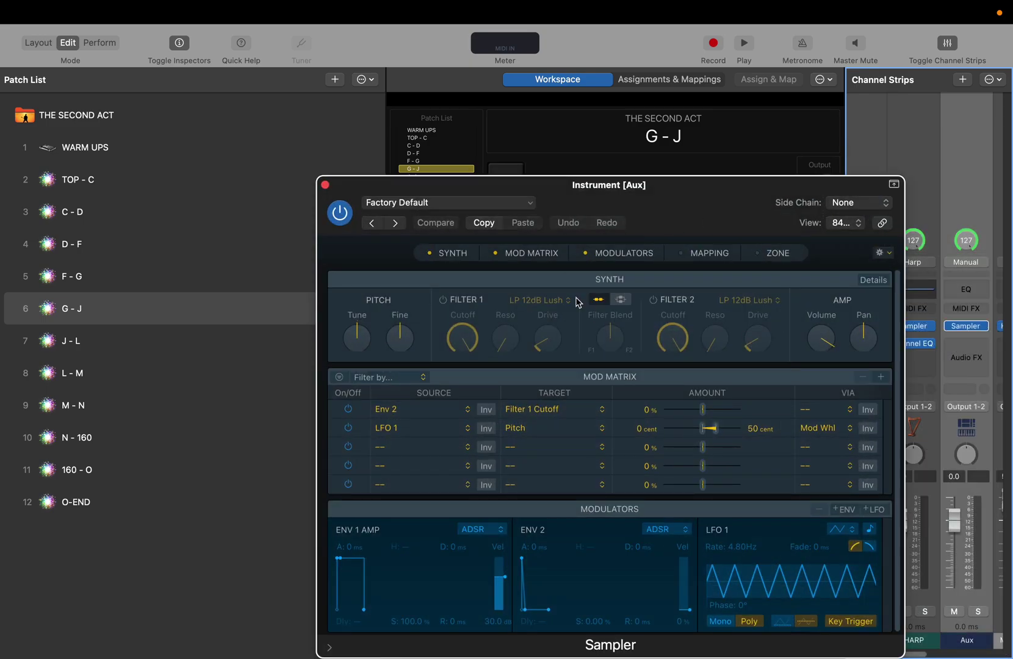
- Reposition the Sampler window and show its empty Mapping keyboard section
drag(707, 201, 324, 82)
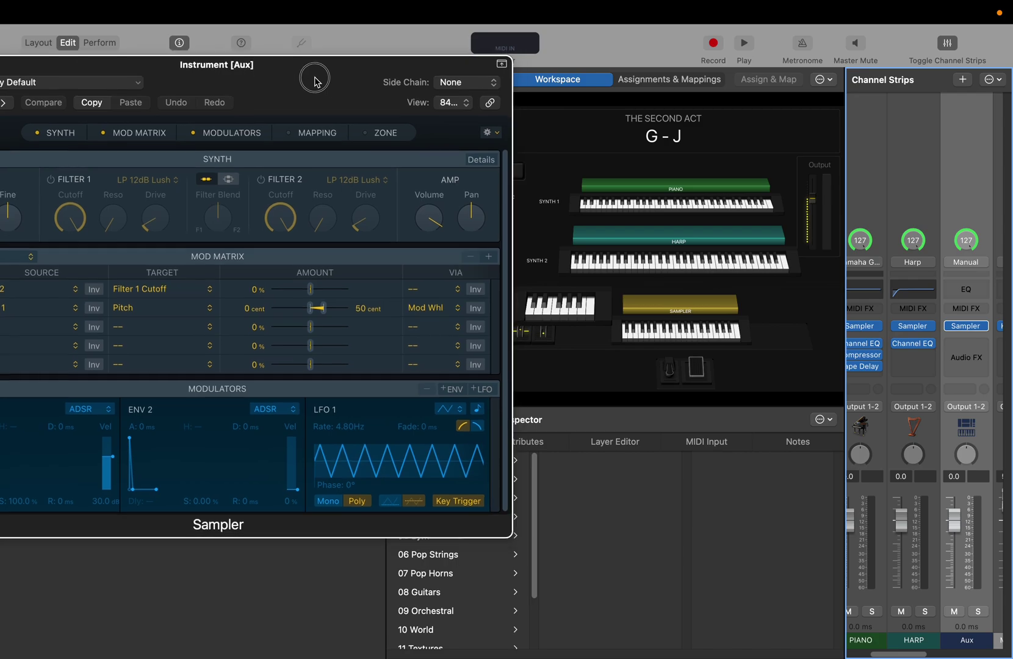
scroll(266, 296, down, 2)
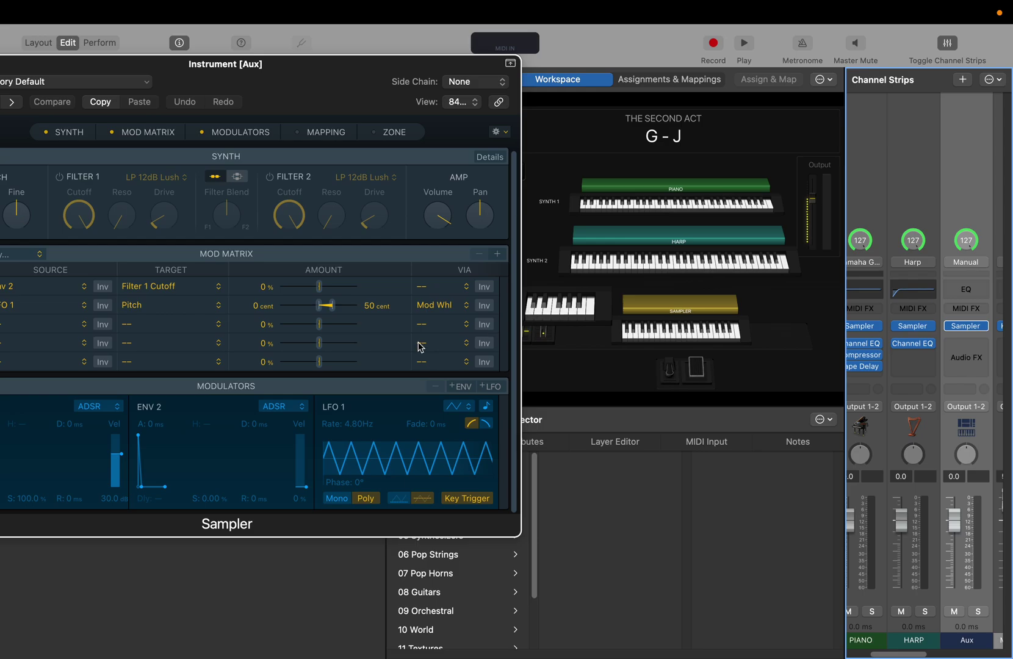
scroll(269, 325, down, 2)
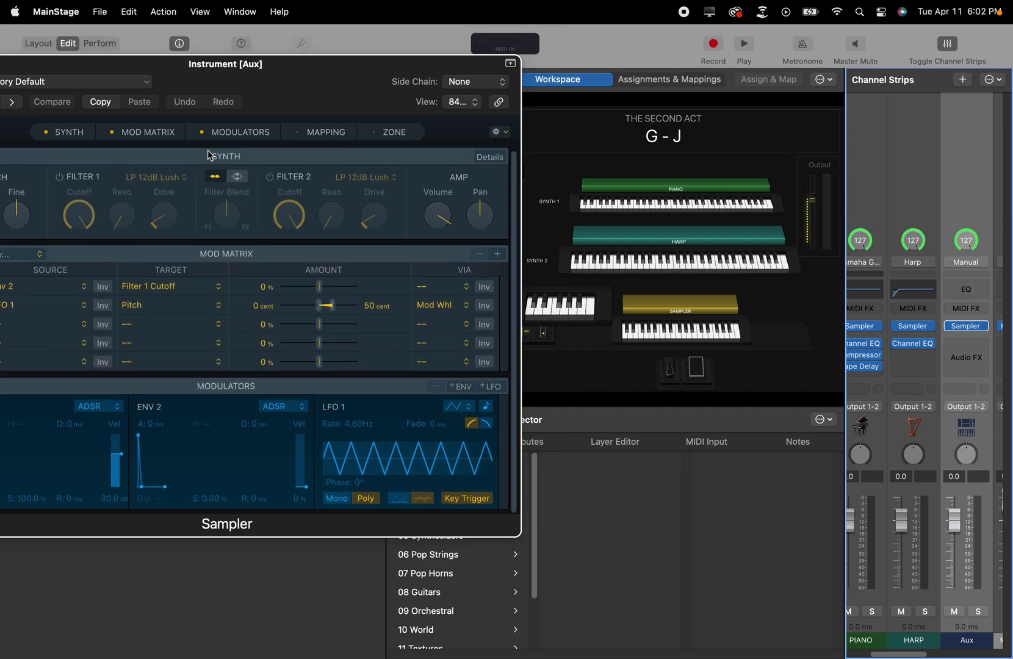
click(326, 133)
scroll(359, 353, down, 1)
drag(329, 88, 394, 83)
- Load The Mandalorian (re-write).wav into the Aux Sampler via Zone > Load Audio Files
click(103, 310)
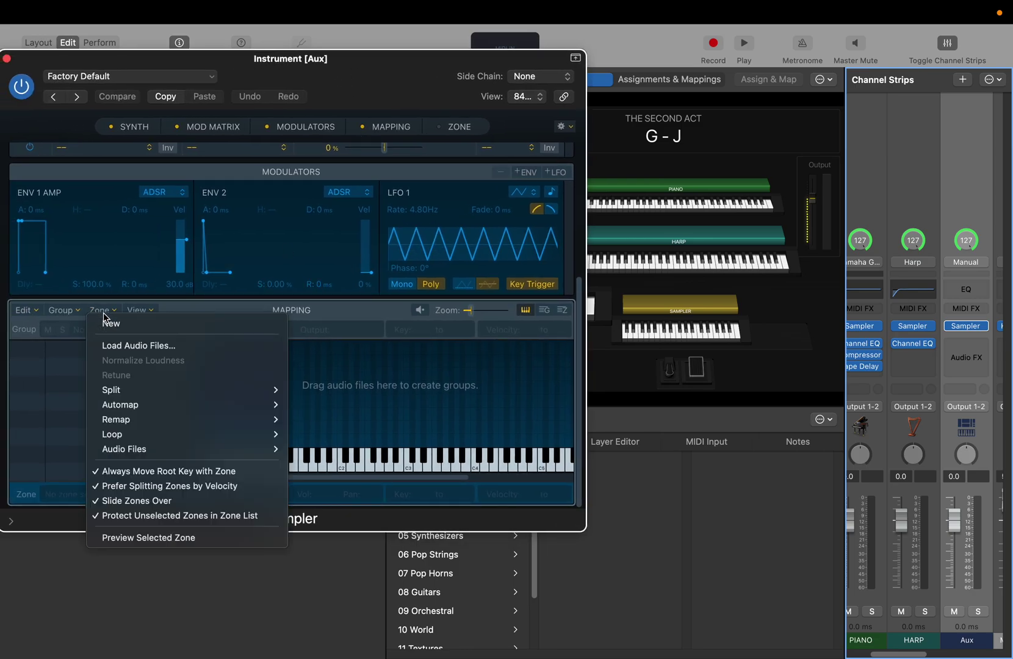
click(116, 345)
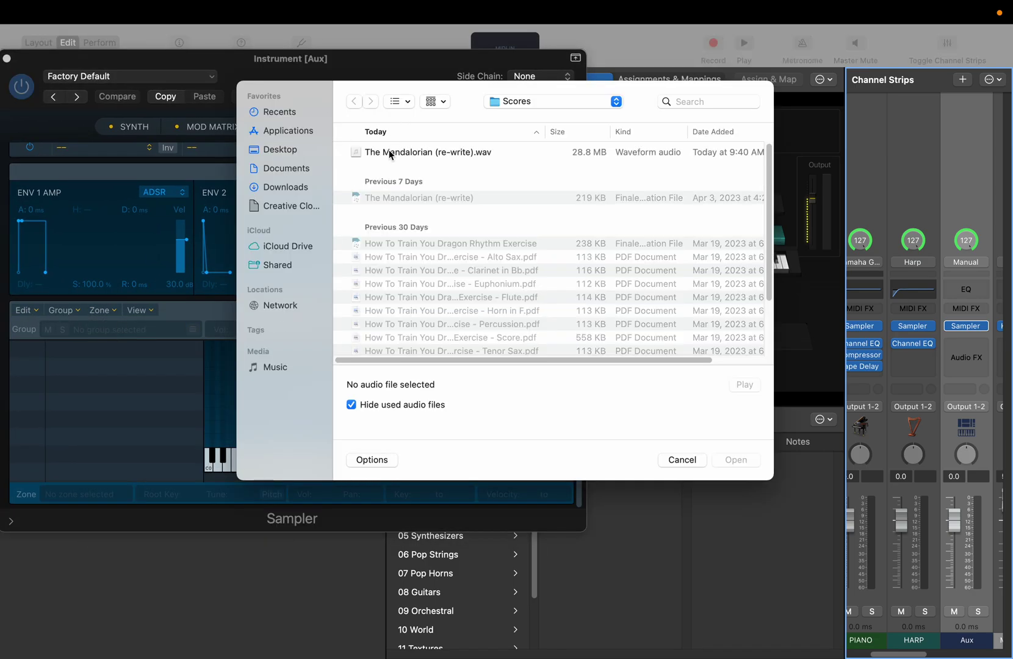
click(389, 153)
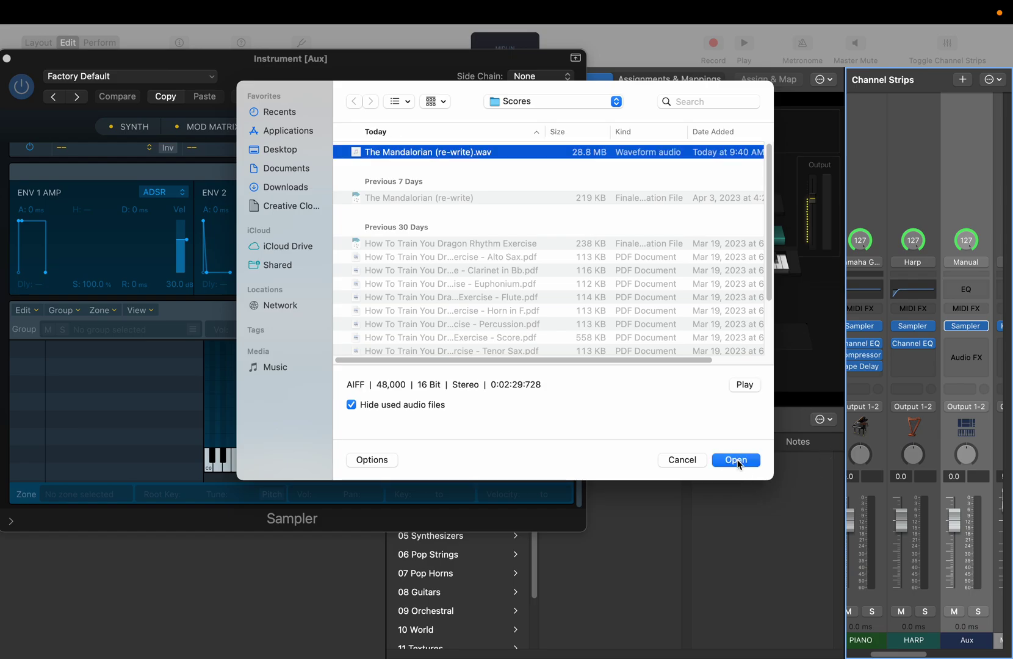
click(736, 461)
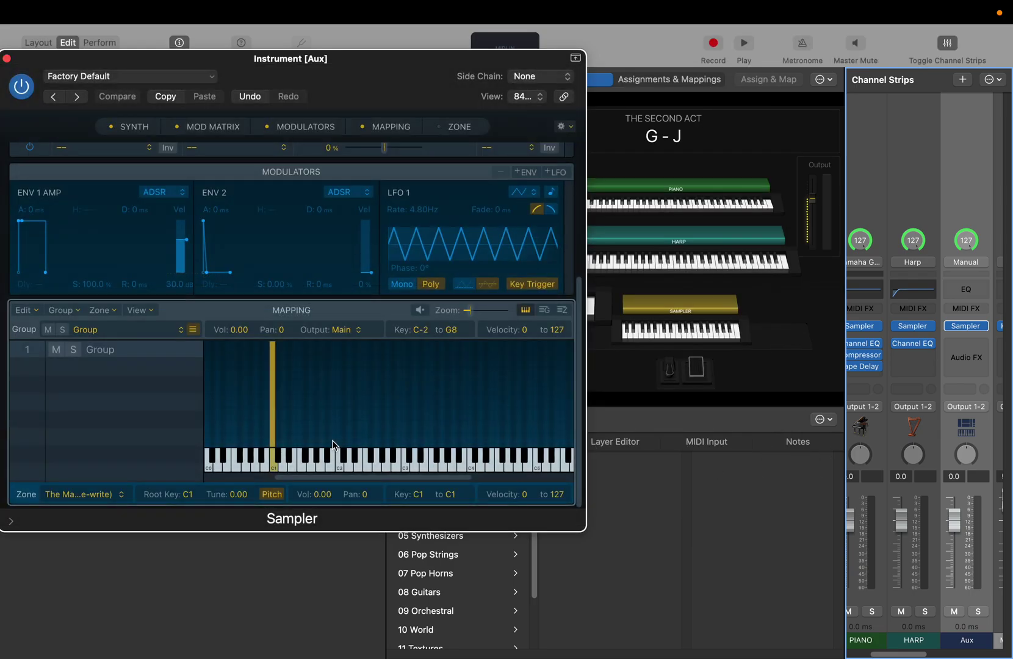
- Put the new sample zone back on key C1 and close the Sampler window
click(272, 392)
drag(273, 432, 306, 442)
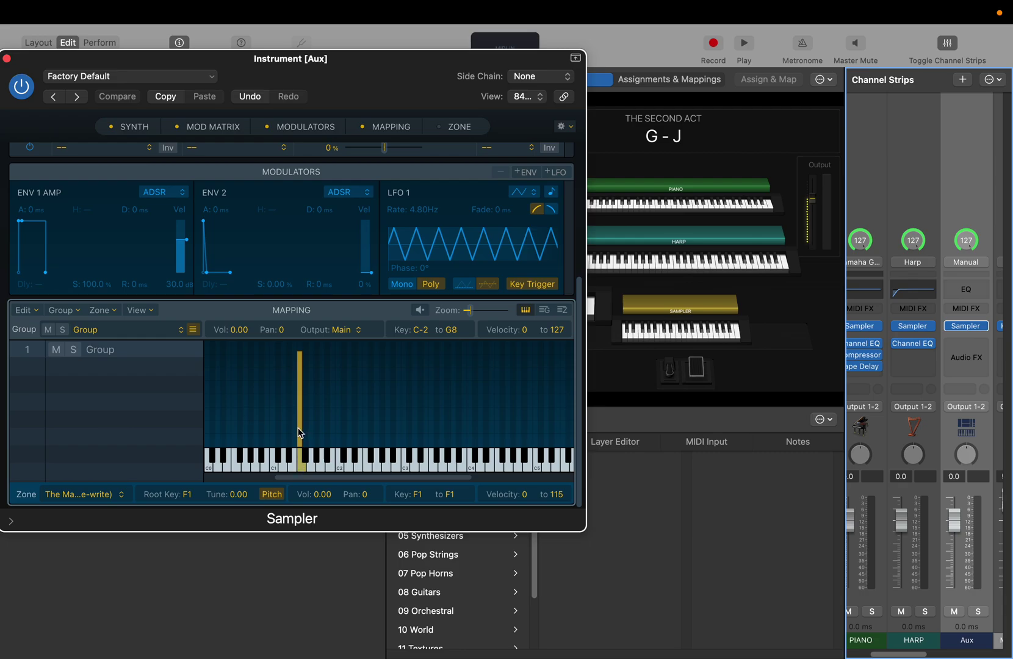
click(299, 434)
drag(296, 428, 273, 430)
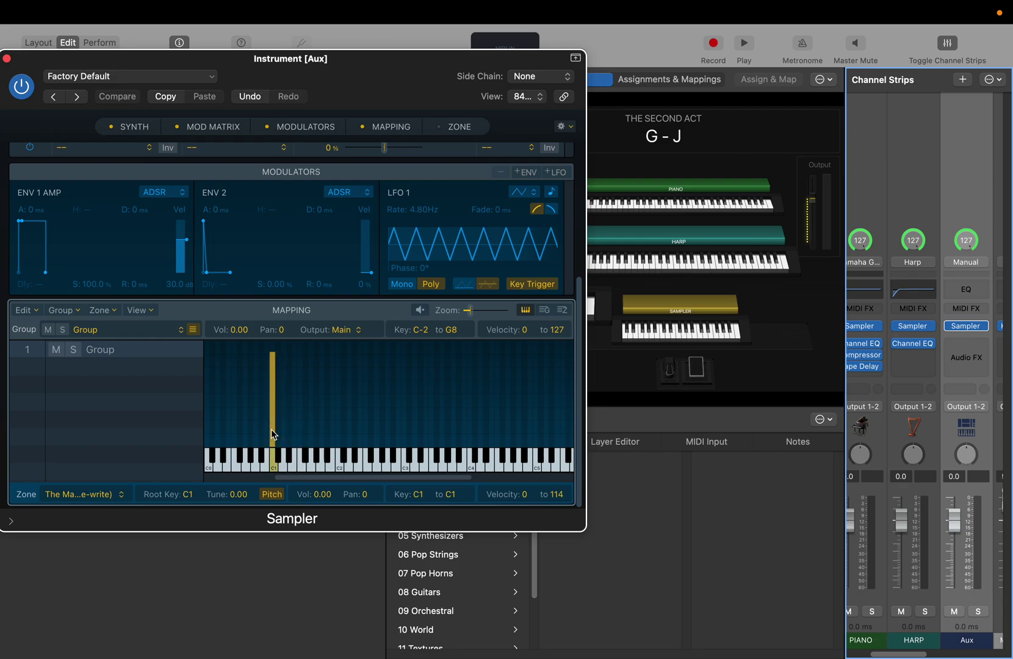
click(7, 58)
- Step through WARM UPS and G - J, then load TOP - C and scroll to its SAMPLER strip
click(95, 150)
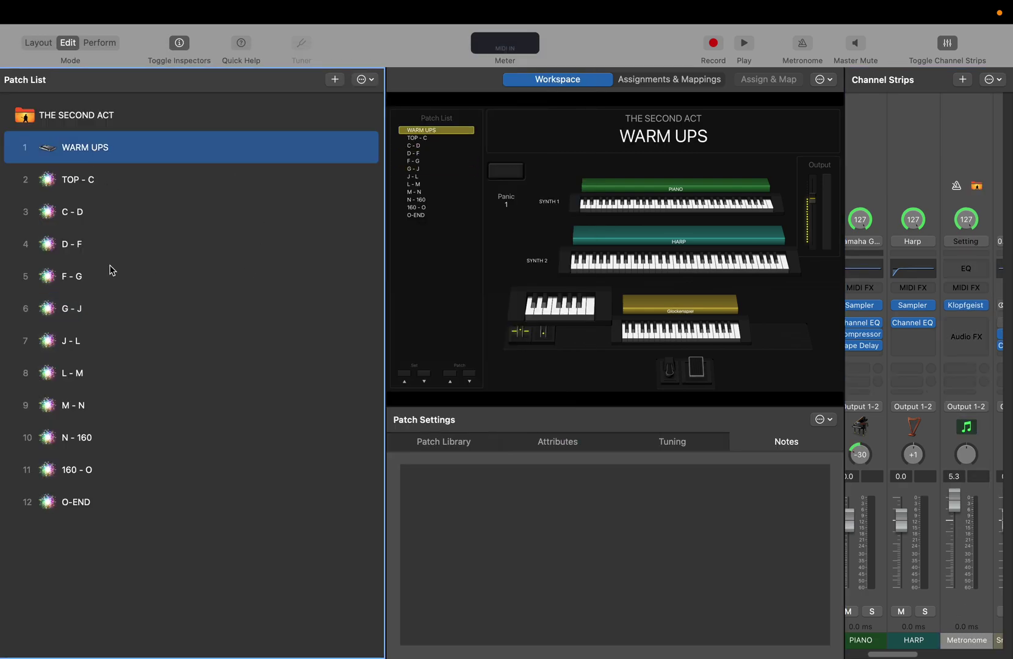
click(91, 311)
click(967, 194)
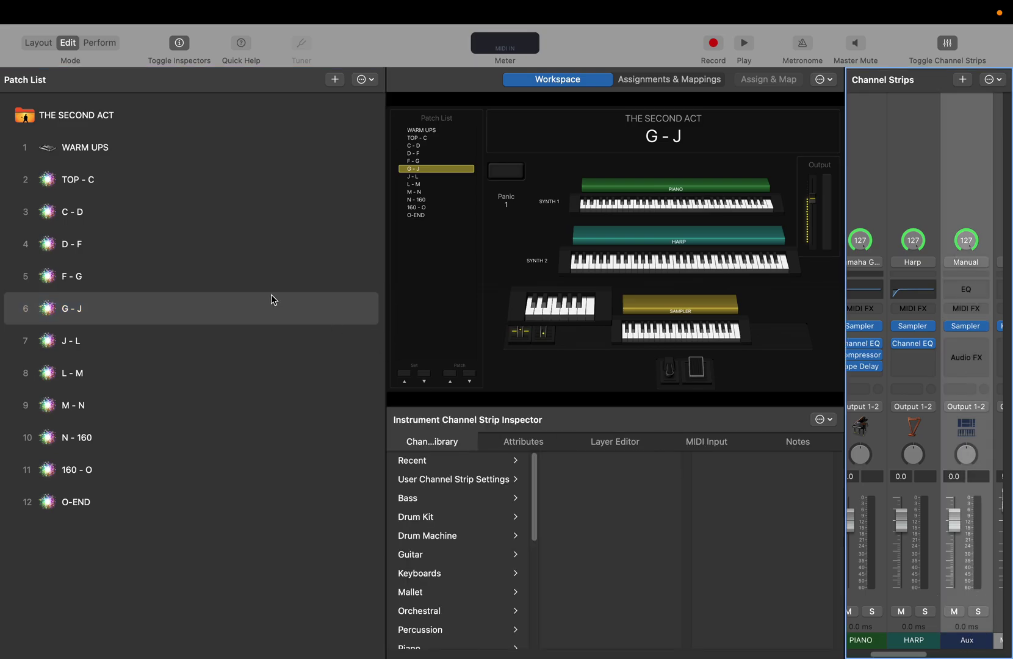
click(86, 183)
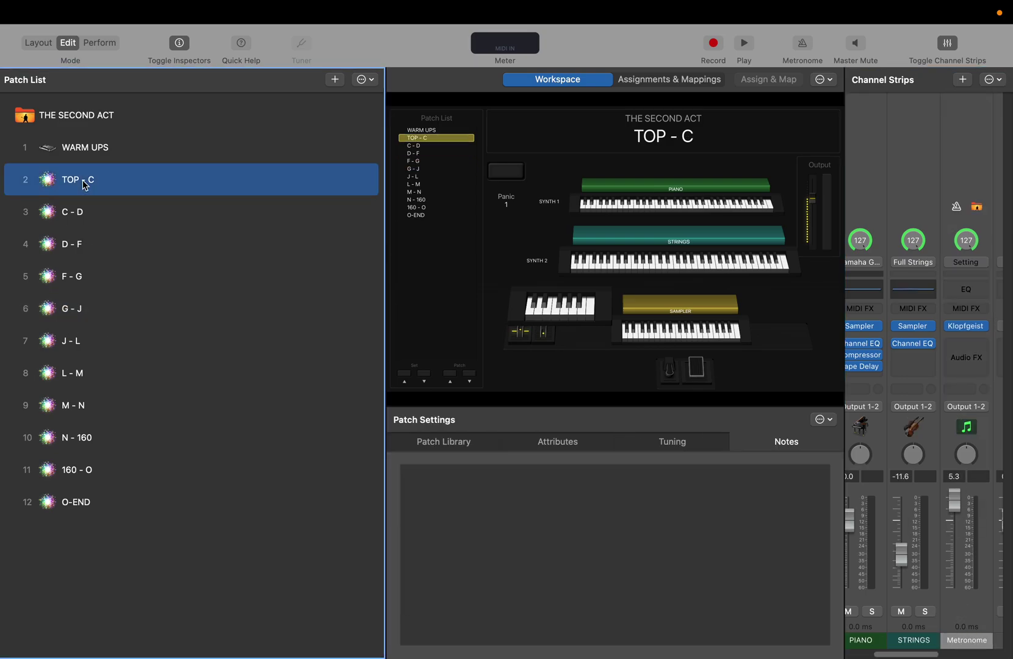
scroll(899, 442, left, 3)
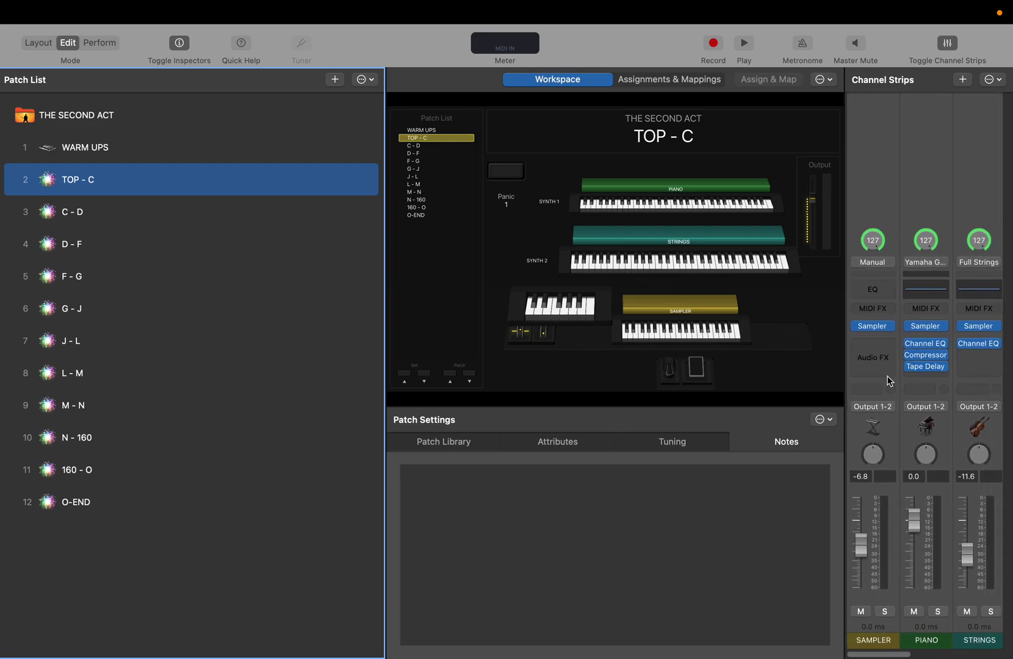
click(871, 329)
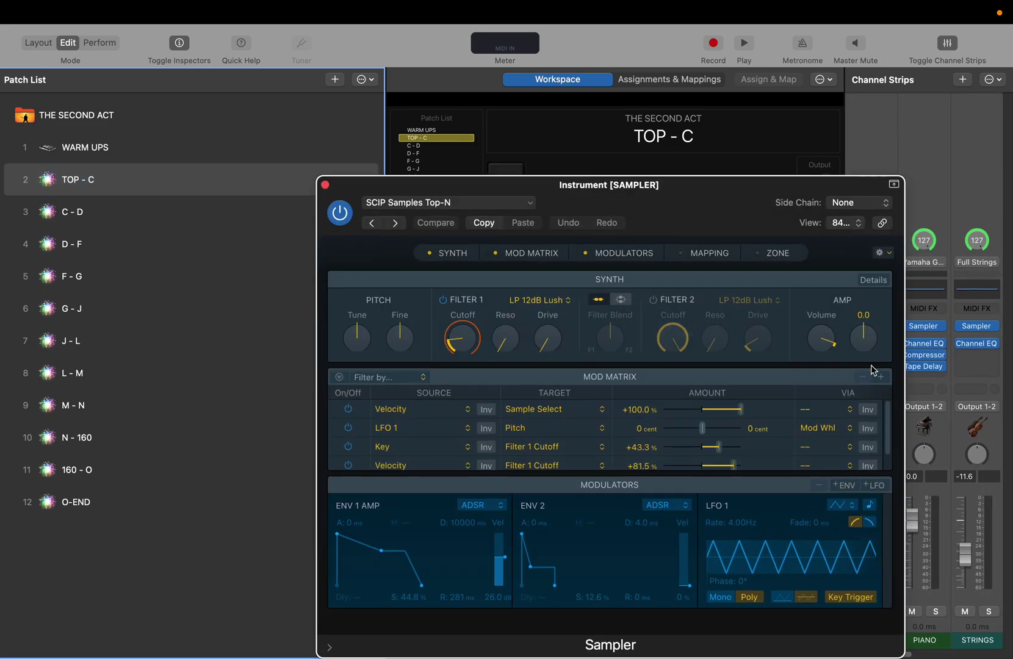
click(703, 253)
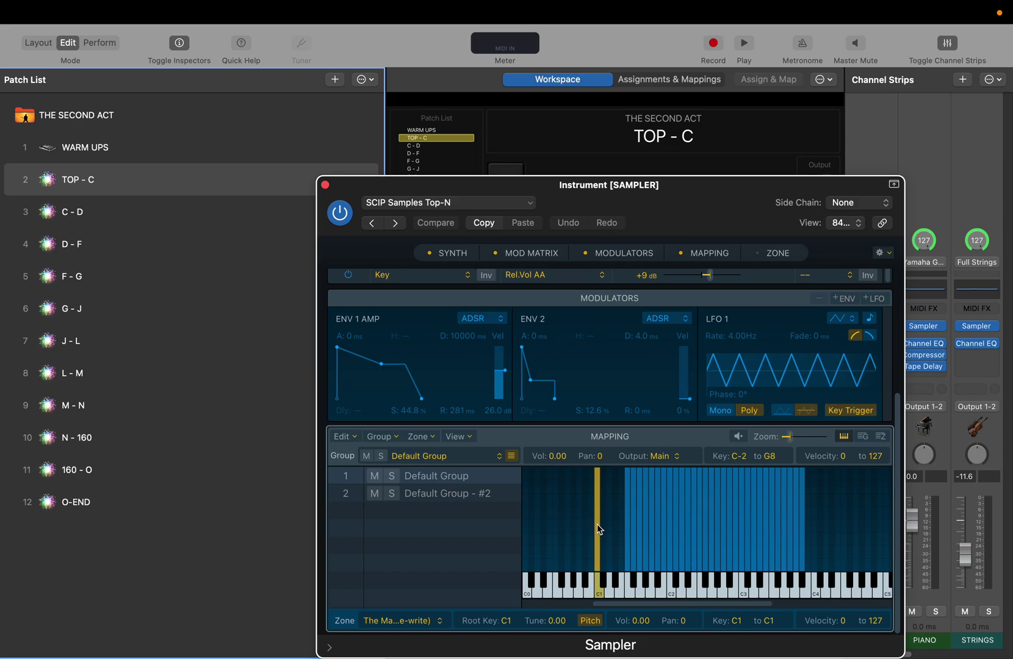
click(430, 496)
click(434, 484)
click(325, 186)
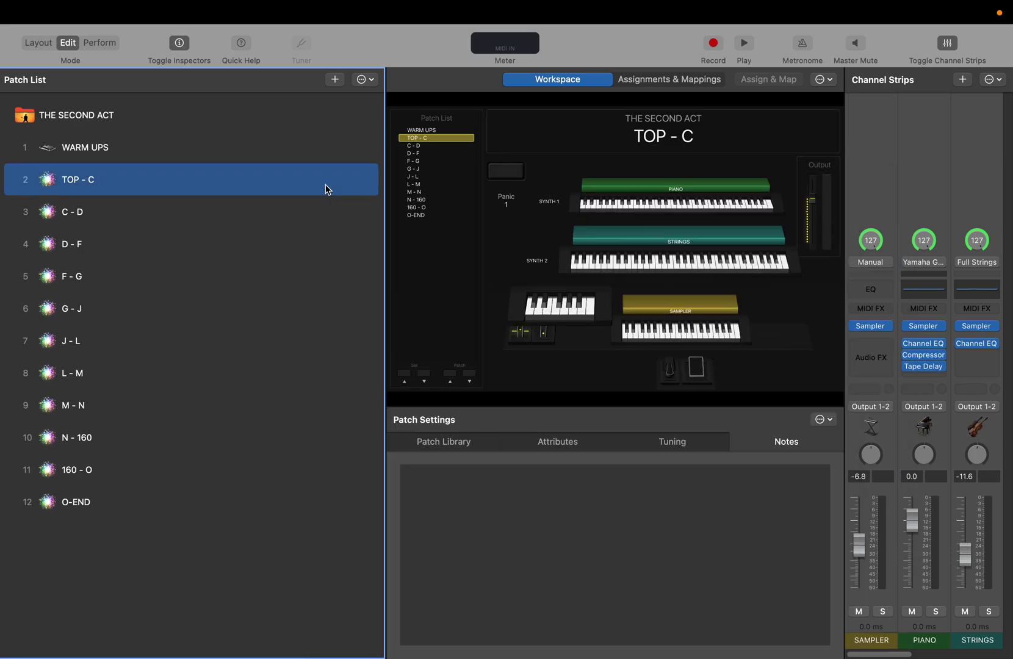
- Play C1 on the small workspace keyboard to hear the sample, raising the volume
click(531, 316)
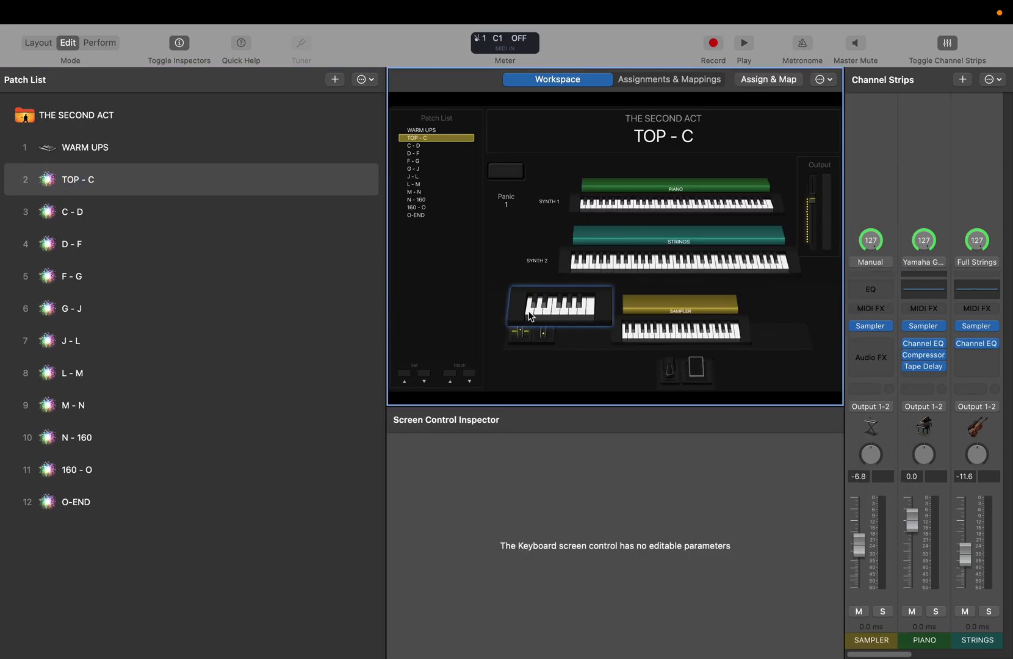
click(531, 317)
key(XF86AudioRaiseVolume)
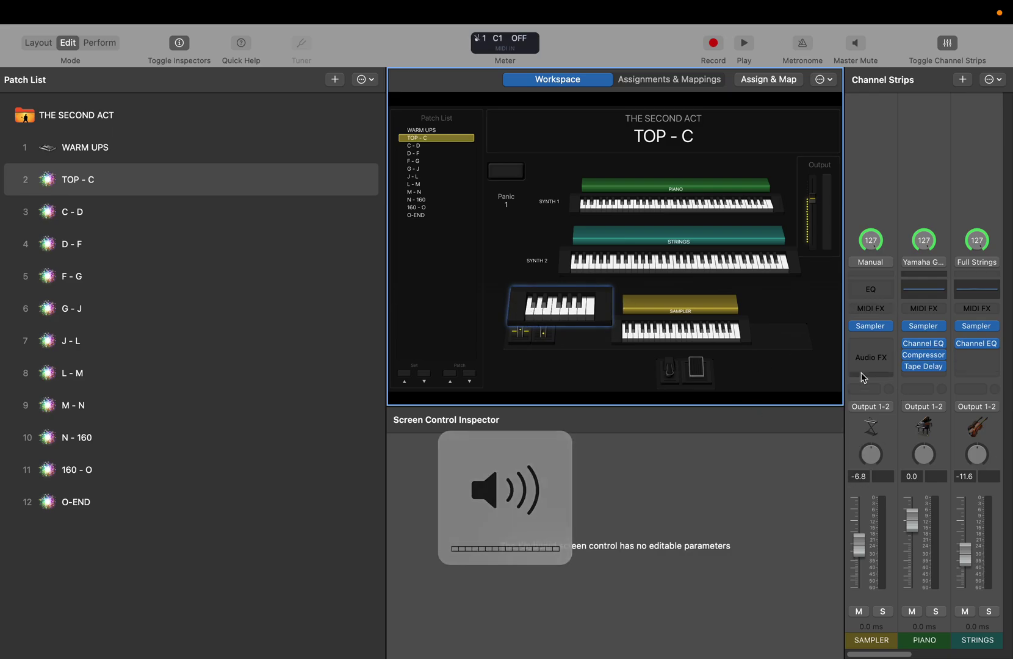
- Load the G - J patch and open the Aux channel strip's Sampler
click(78, 312)
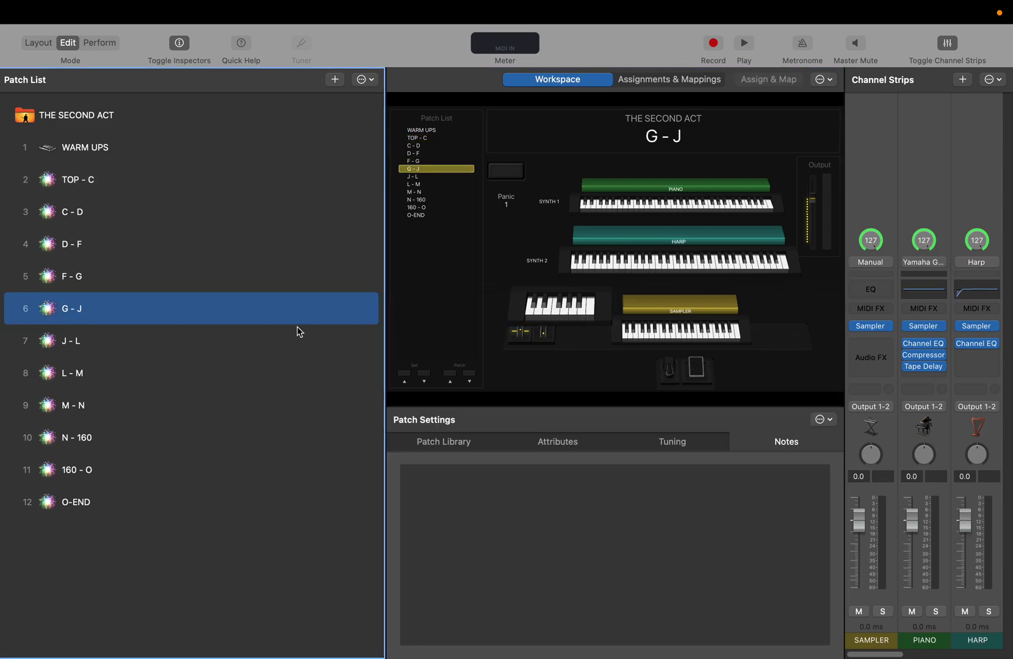
scroll(919, 358, right, 2)
scroll(920, 358, right, 1)
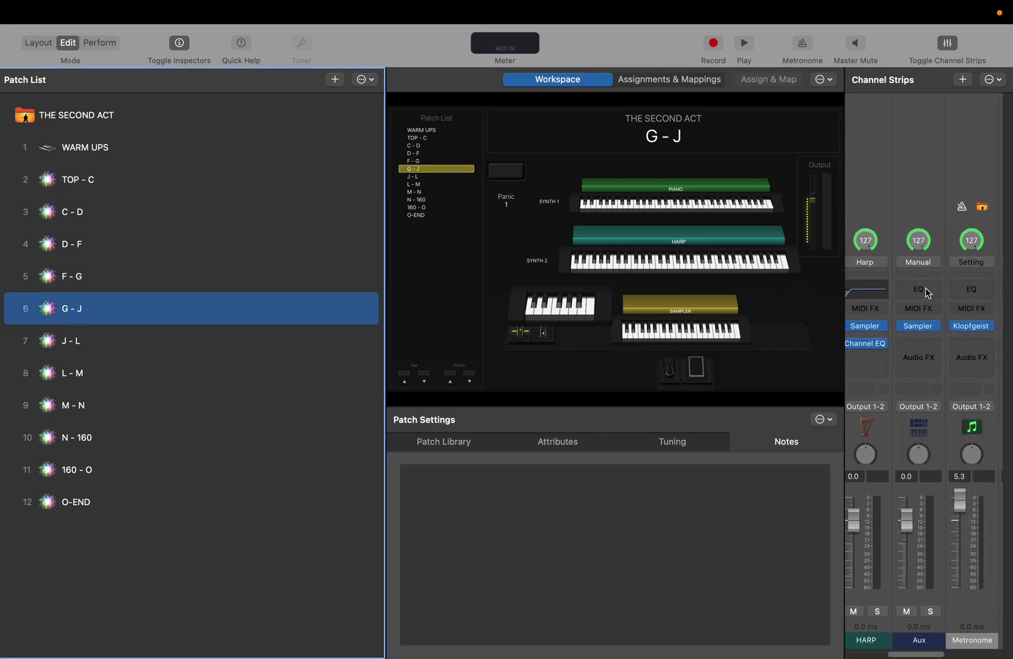
click(925, 329)
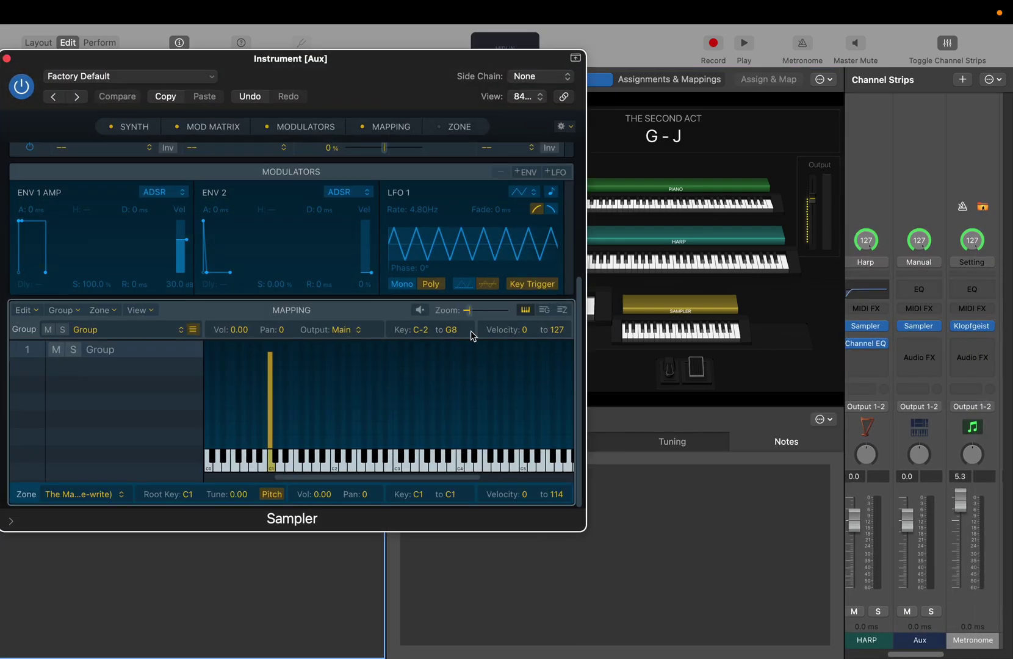
drag(395, 61, 572, 356)
click(530, 314)
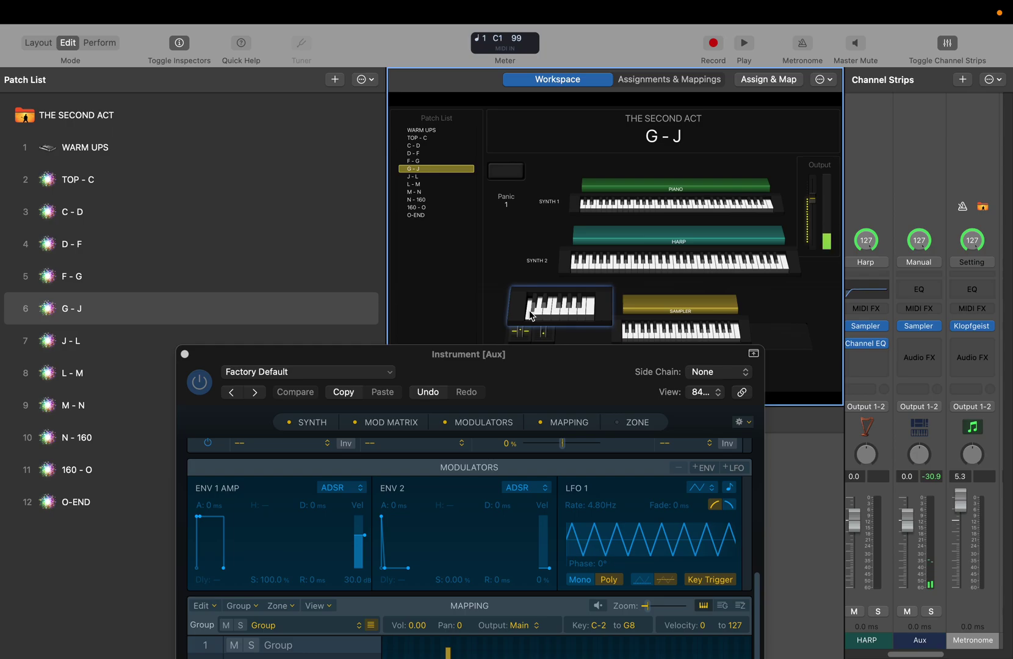
click(558, 360)
drag(559, 360, 523, 113)
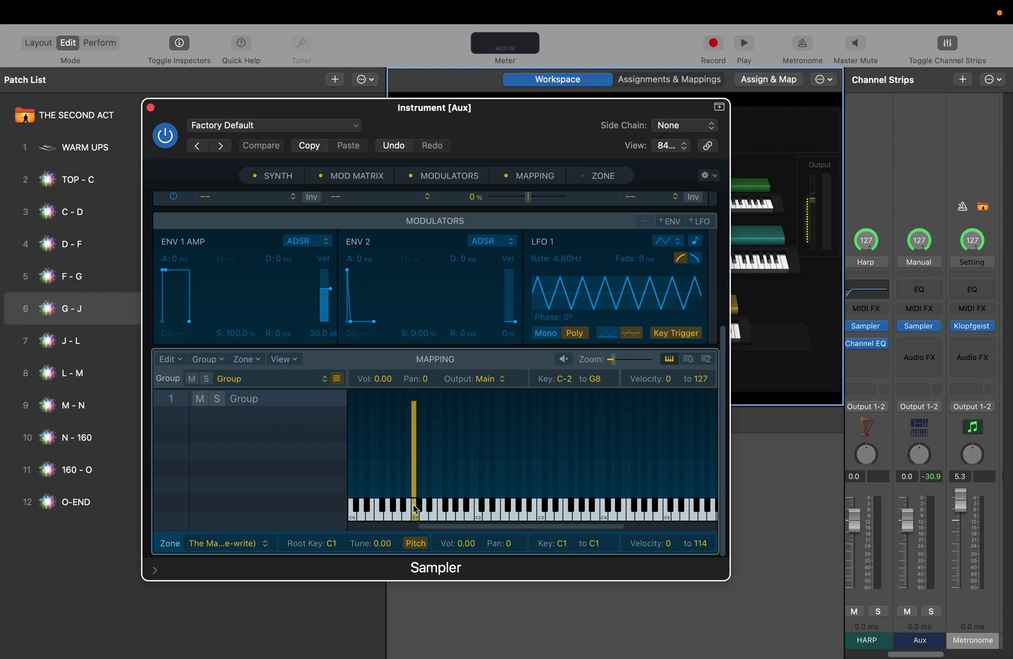
- Trim the C1 sample's start and end to 823513 in the Zone editor and set One Shot
click(593, 176)
drag(173, 485, 190, 485)
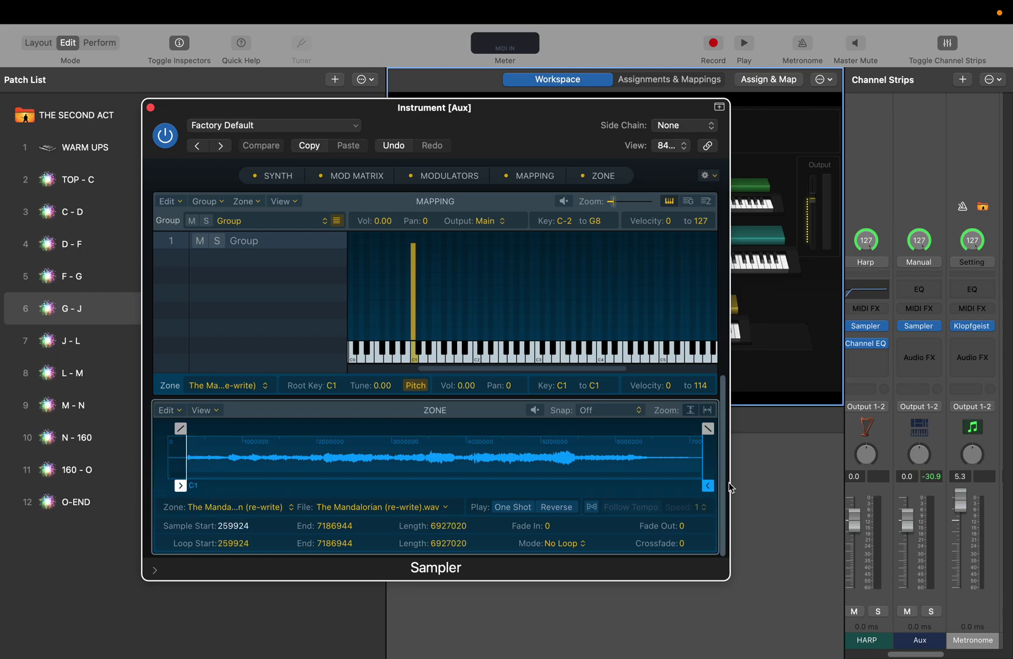
mouse_move(708, 486)
mouse_down()
mouse_move(181, 509)
mouse_move(225, 503)
mouse_move(232, 513)
mouse_up()
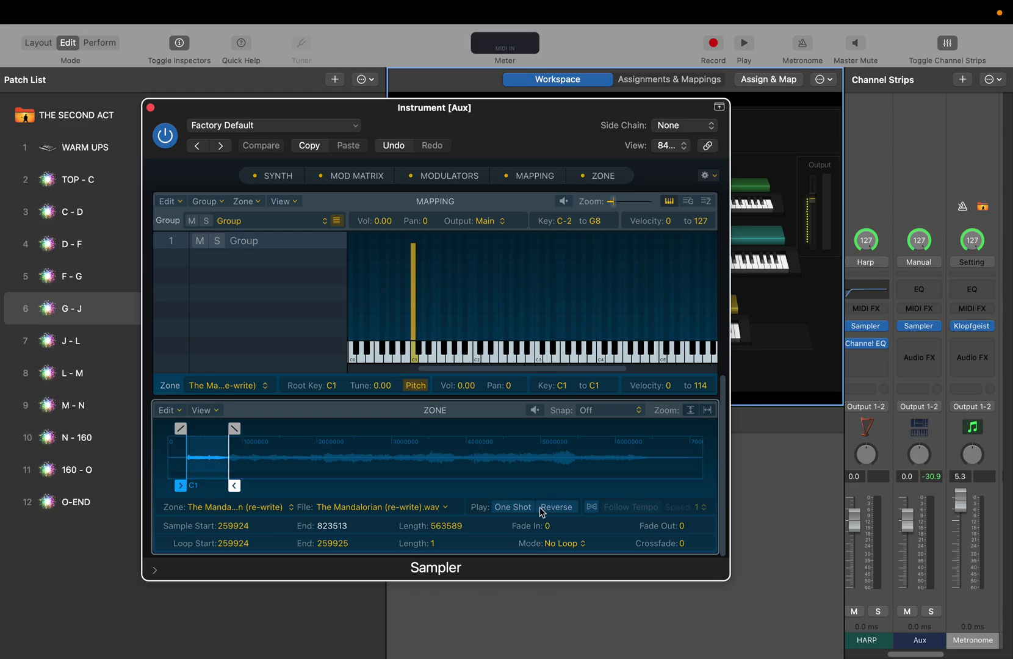
click(514, 507)
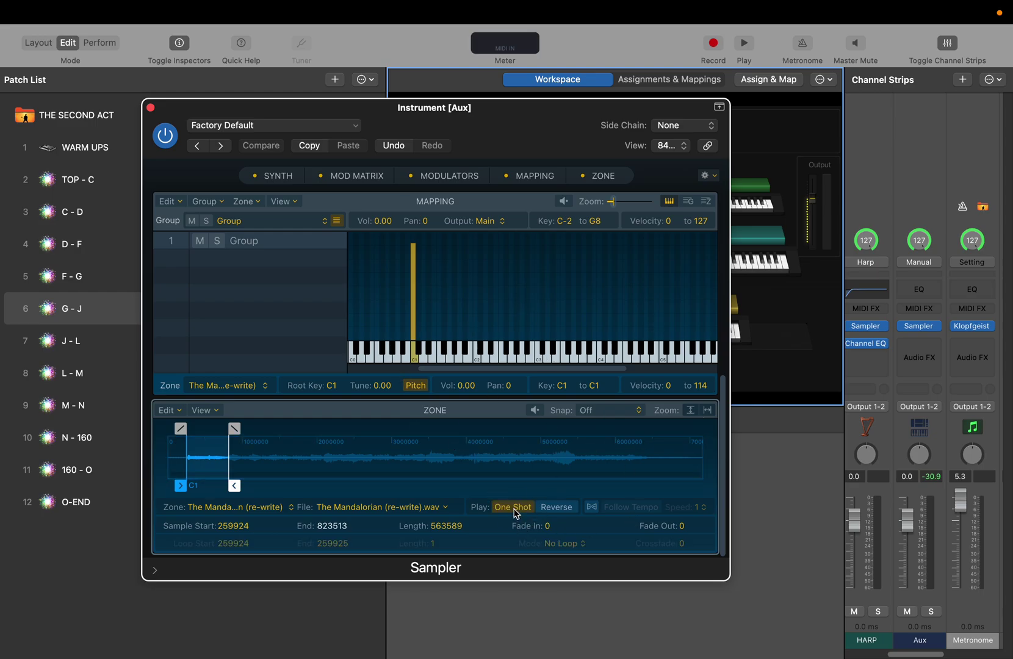
- Zoom the mapping around C1, reselect the sample group, and close the Sampler window
drag(612, 201, 632, 204)
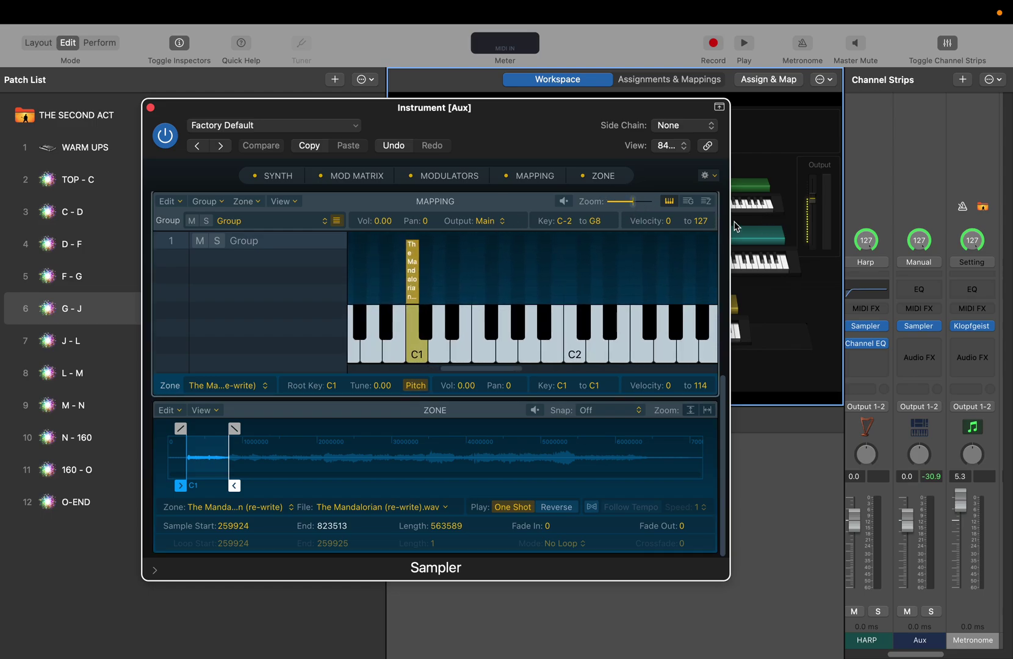
click(238, 242)
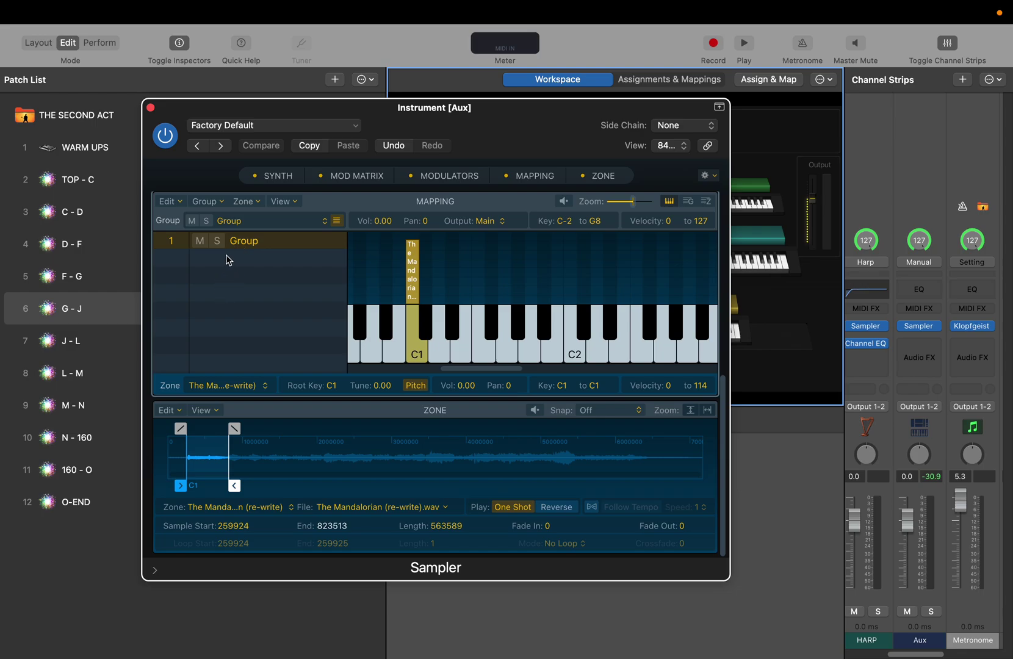
click(226, 257)
click(233, 244)
click(151, 108)
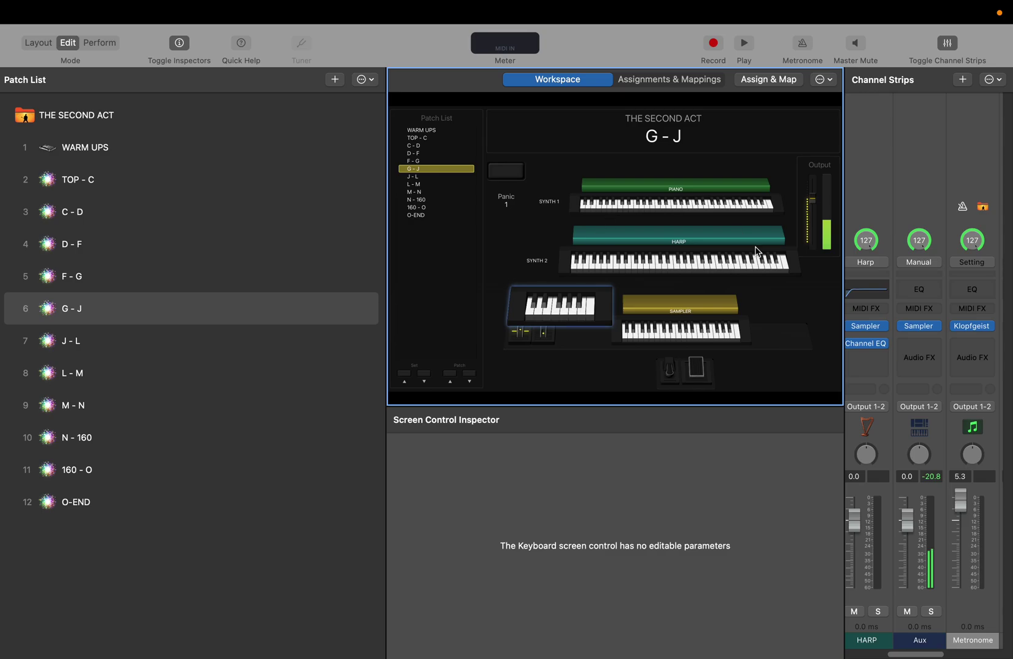
- Switch to Layout mode, deselect the keyboard control, and browse the Screen Controls Palette
click(33, 41)
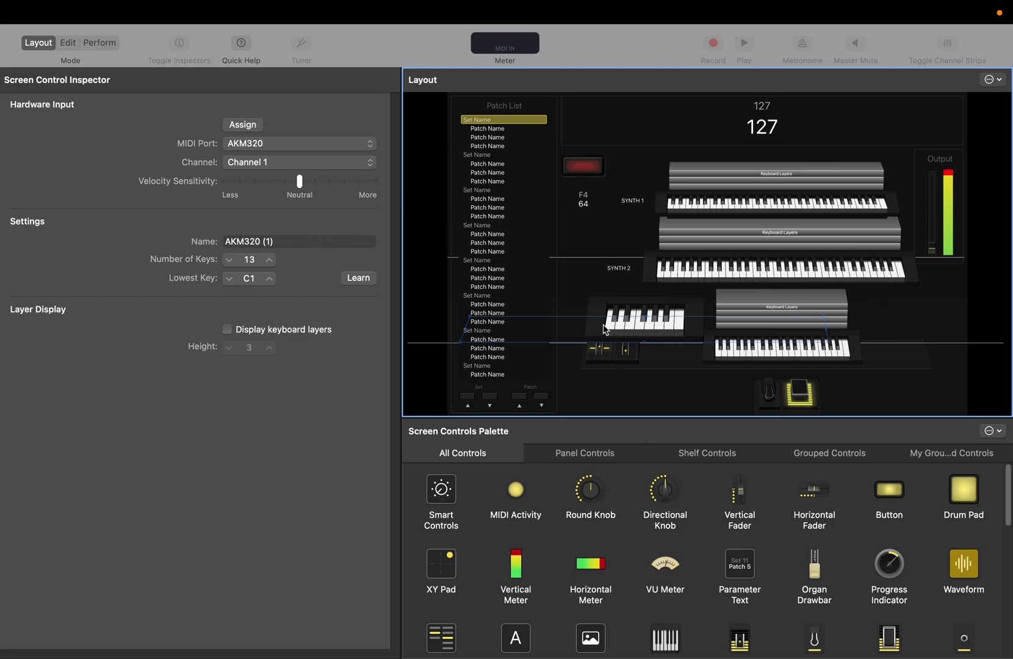
click(701, 375)
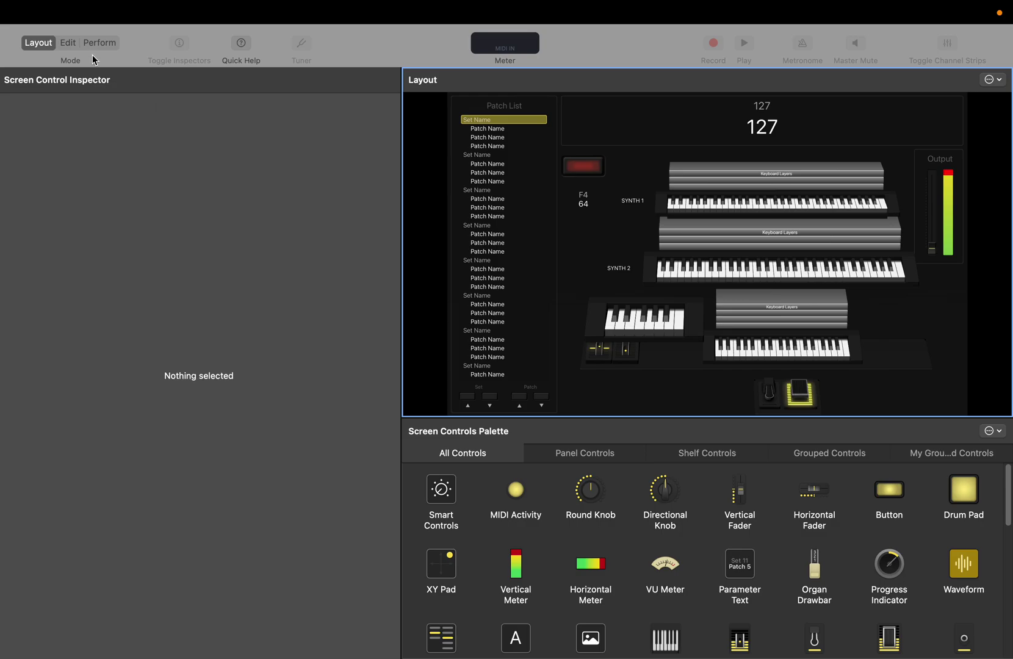
click(70, 43)
click(38, 43)
scroll(908, 604, down, 5)
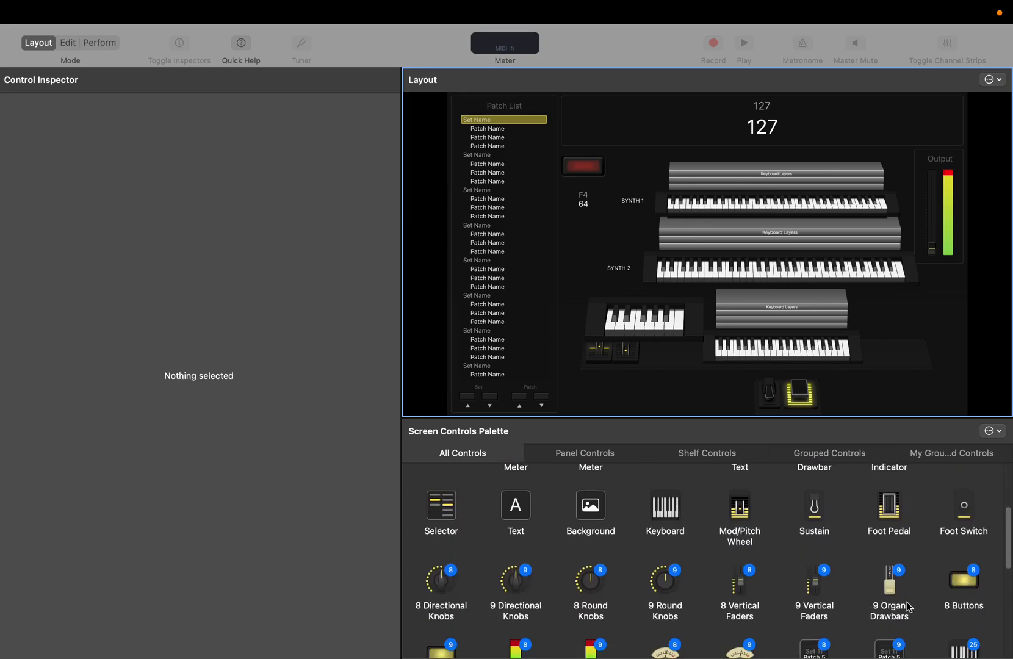
scroll(908, 607, down, 5)
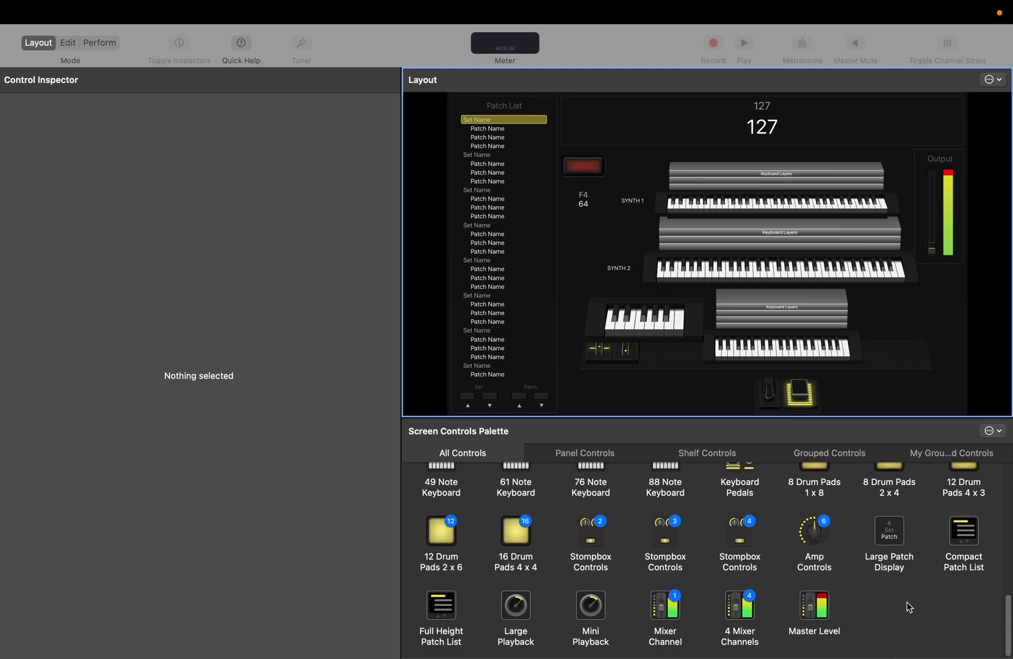
scroll(907, 604, up, 10)
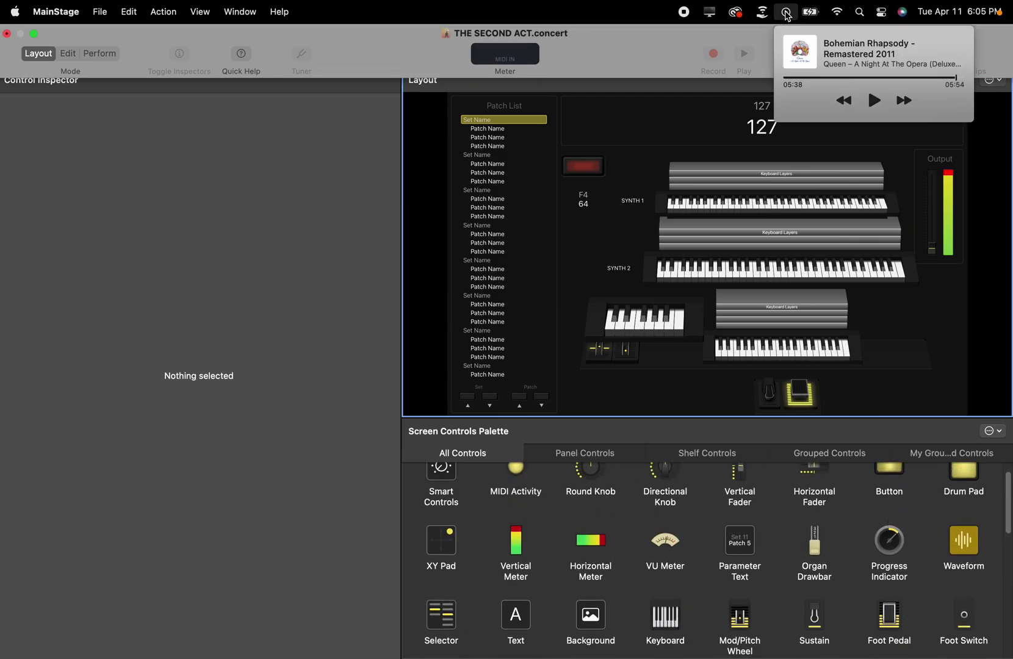